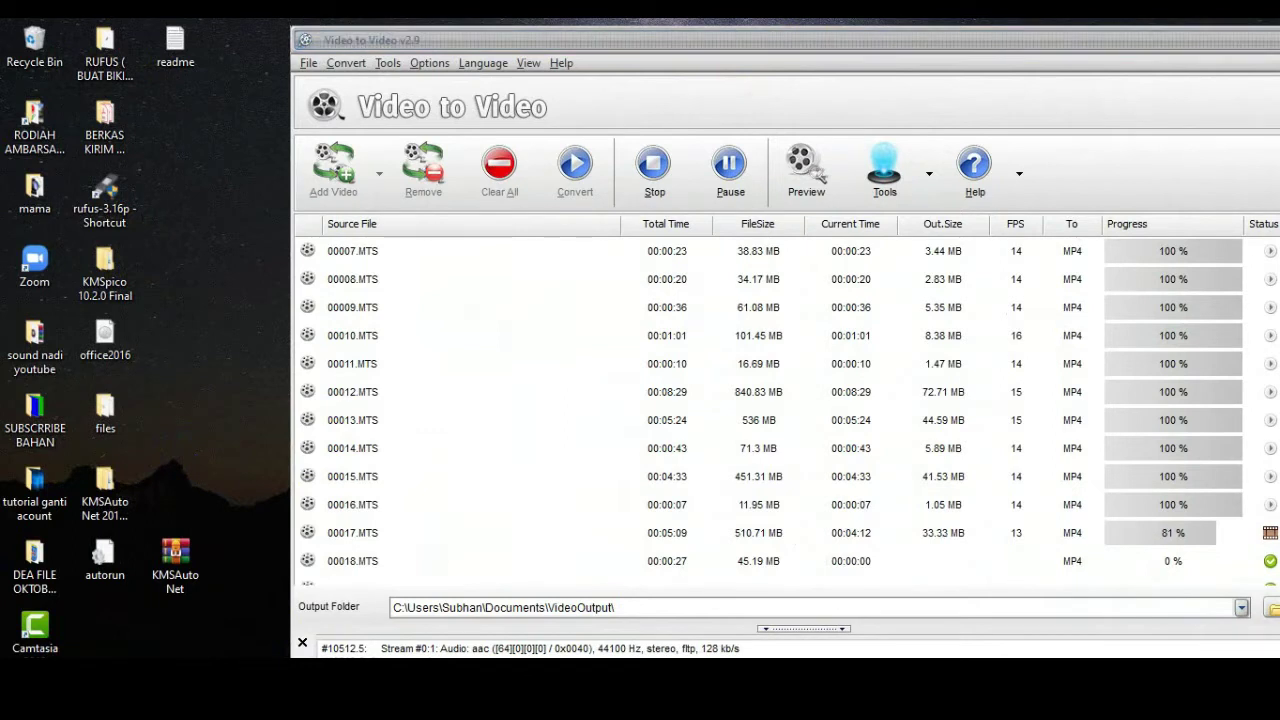
Open File Explorer and display the contents of the Data (D:) drive
{"action": "key", "text": "super+e"}
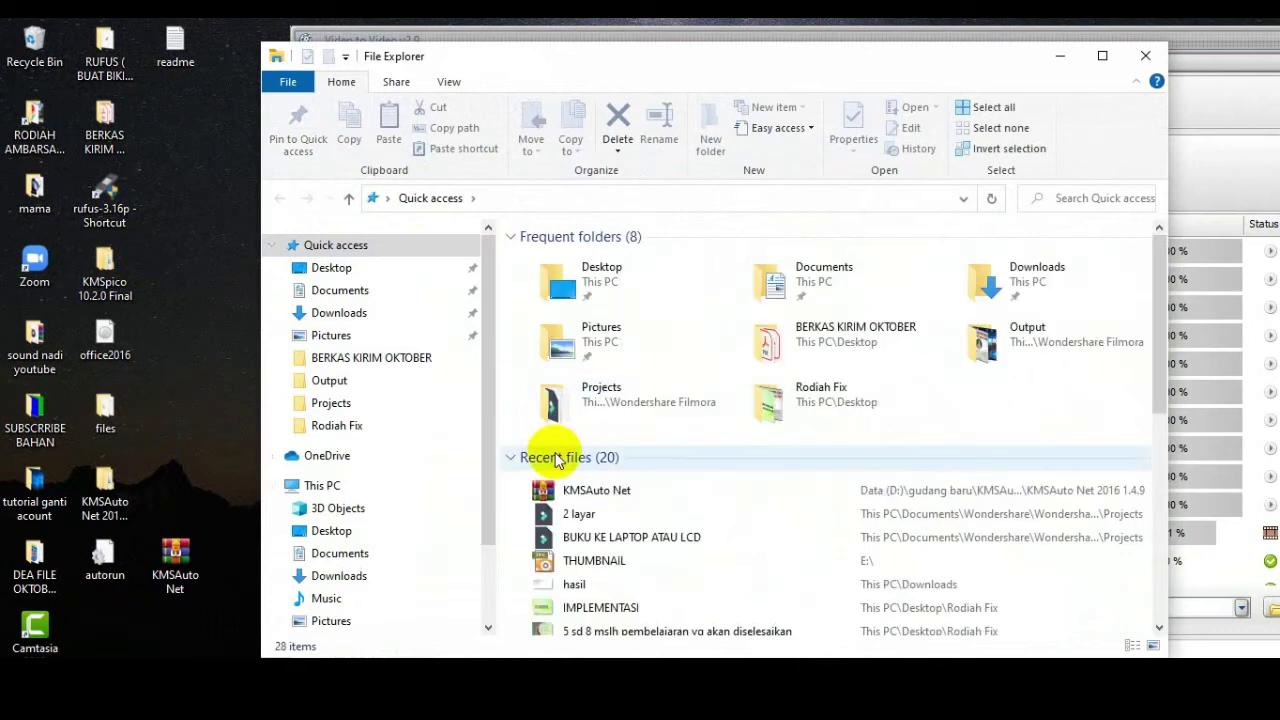
{"action": "scroll", "coordinate": [432, 501], "scroll_direction": "down", "scroll_amount": 2}
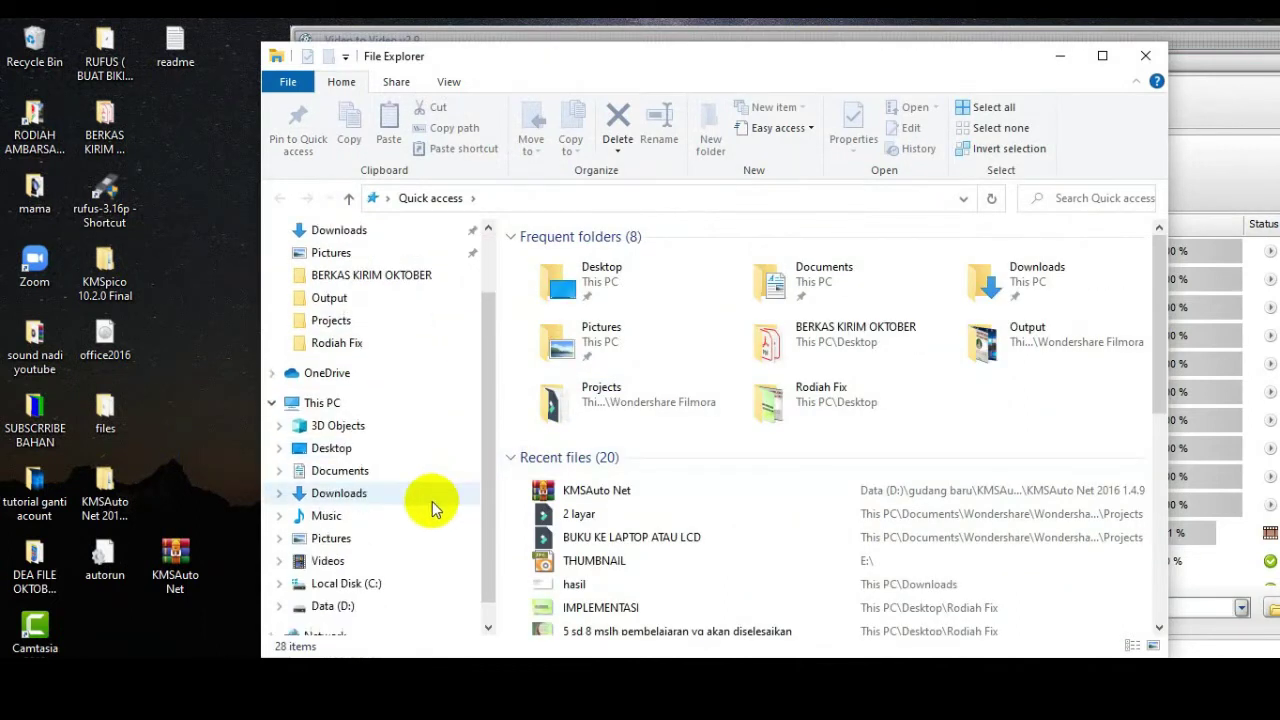
{"action": "left_click", "coordinate": [329, 590]}
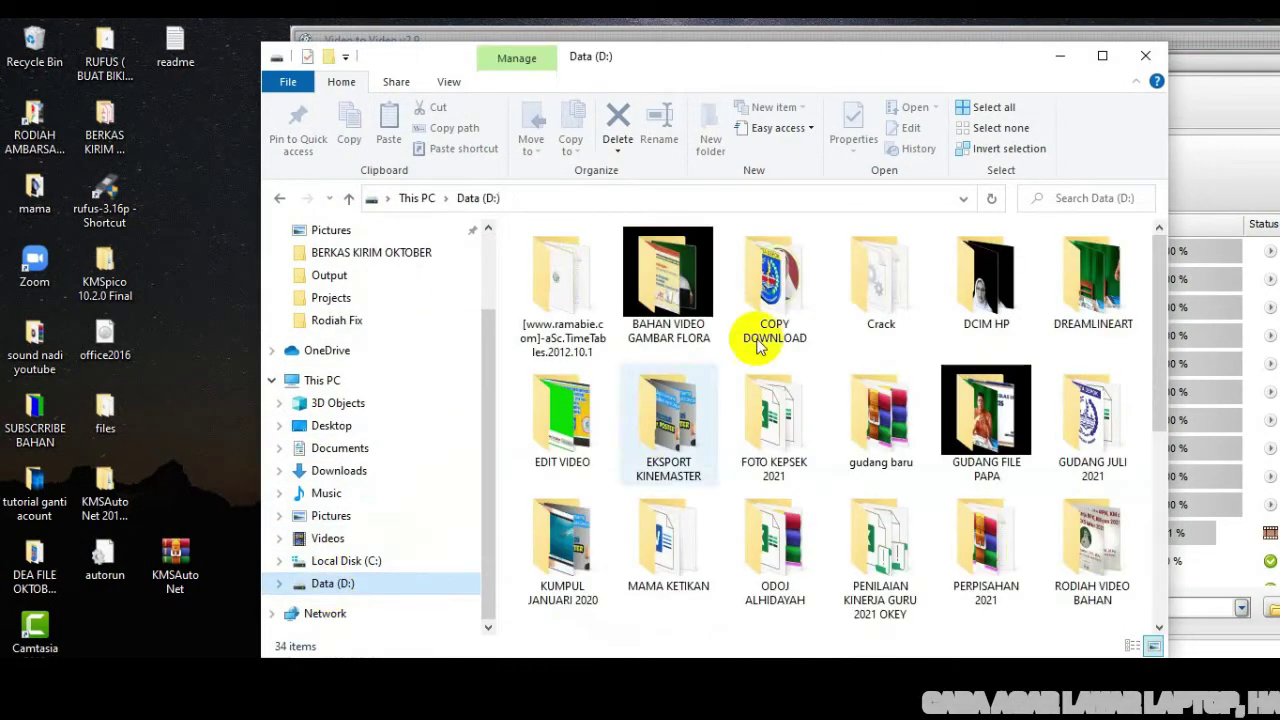
{"action": "left_click_drag", "start_coordinate": [868, 50], "coordinate": [688, 54]}
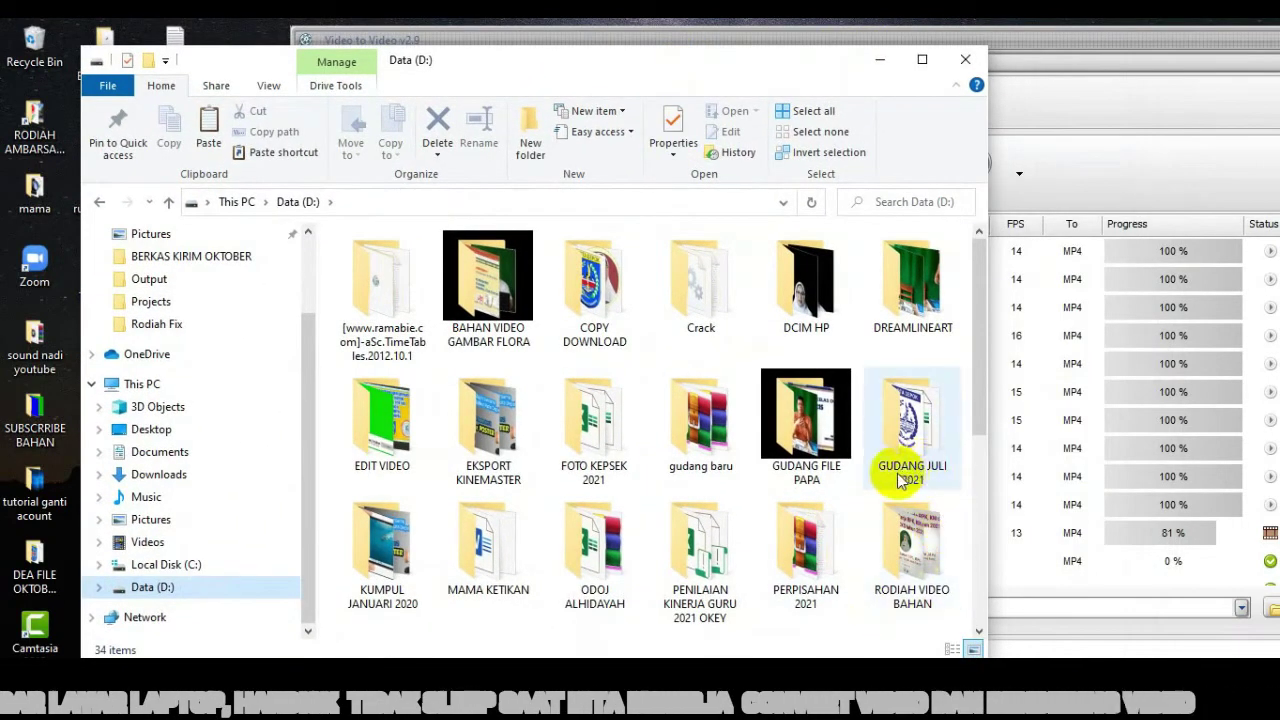
Check the size and file count of the "video Maulid" folder in its properties, then close them
{"action": "scroll", "coordinate": [858, 545], "scroll_direction": "down", "scroll_amount": 3}
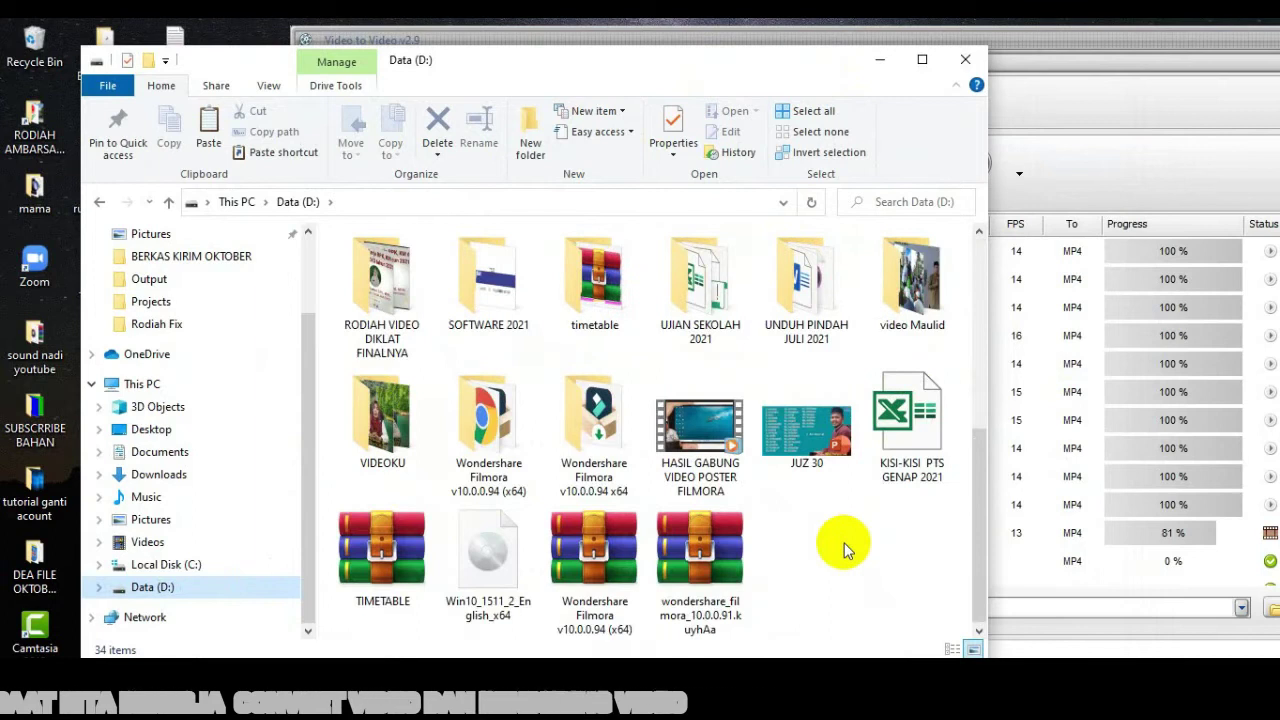
{"action": "left_click", "coordinate": [920, 300]}
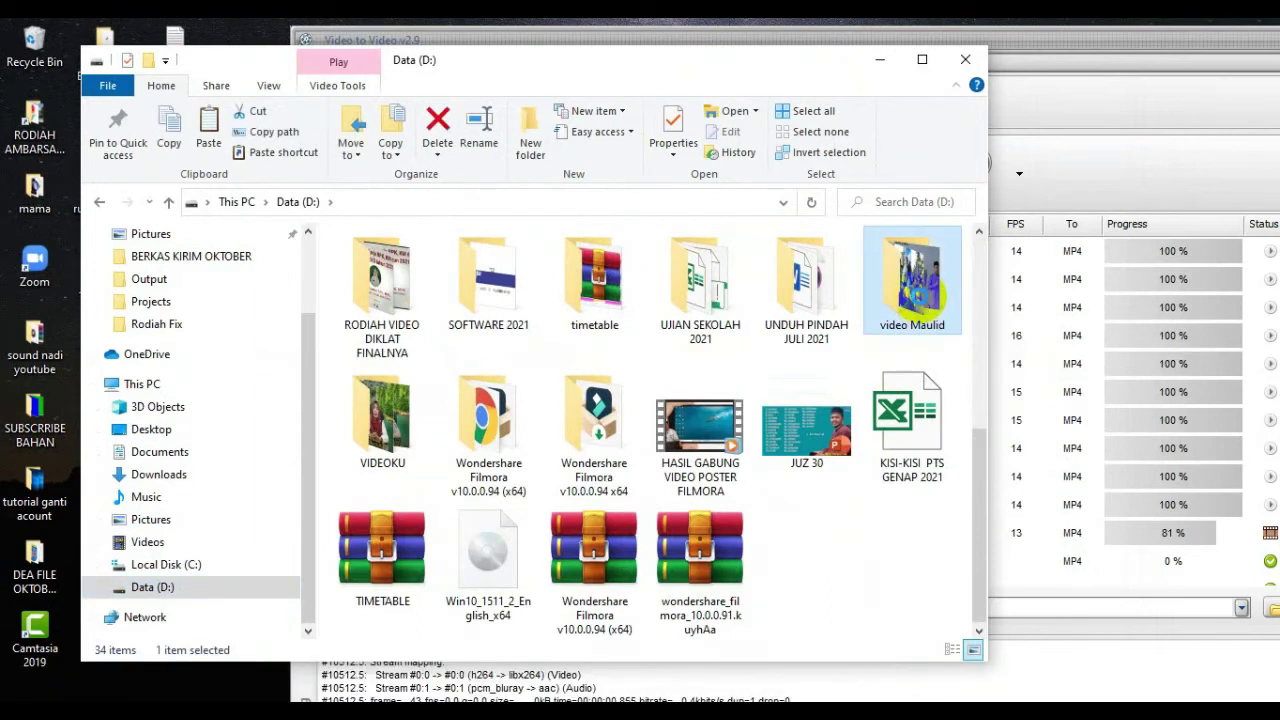
{"action": "right_click", "coordinate": [936, 289]}
{"action": "left_click", "coordinate": [975, 687]}
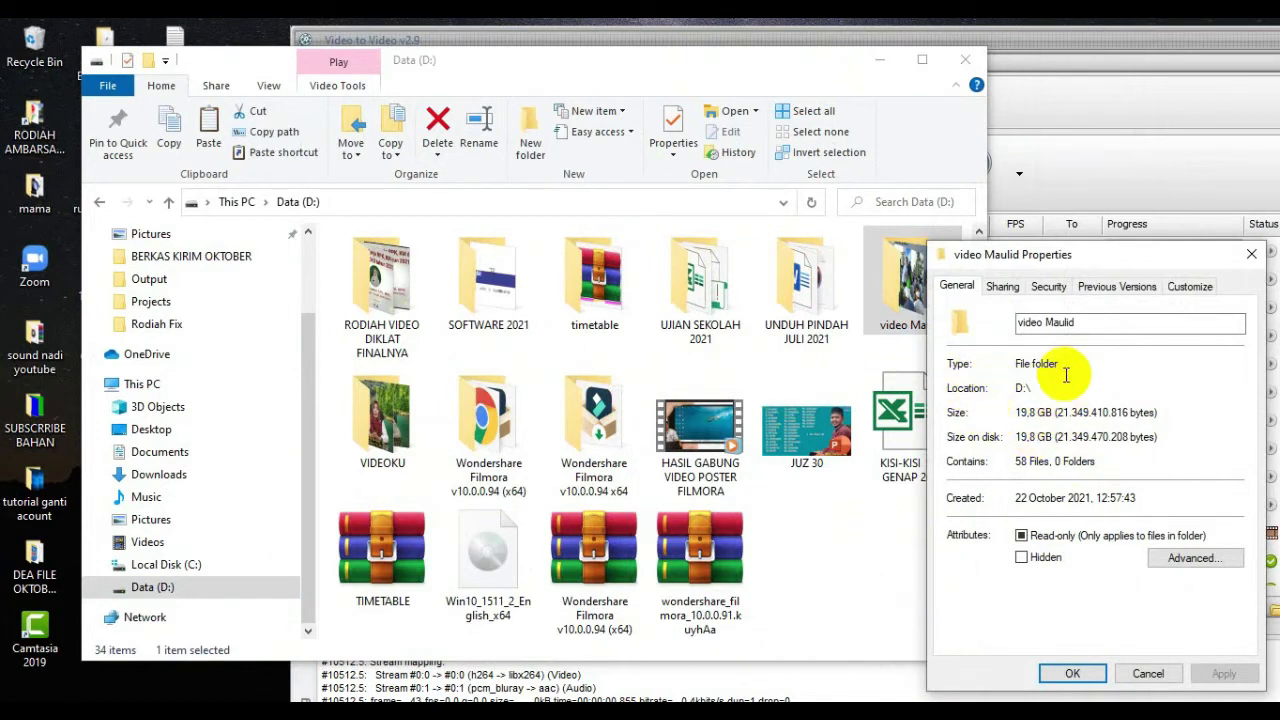
{"action": "left_click", "coordinate": [1250, 258]}
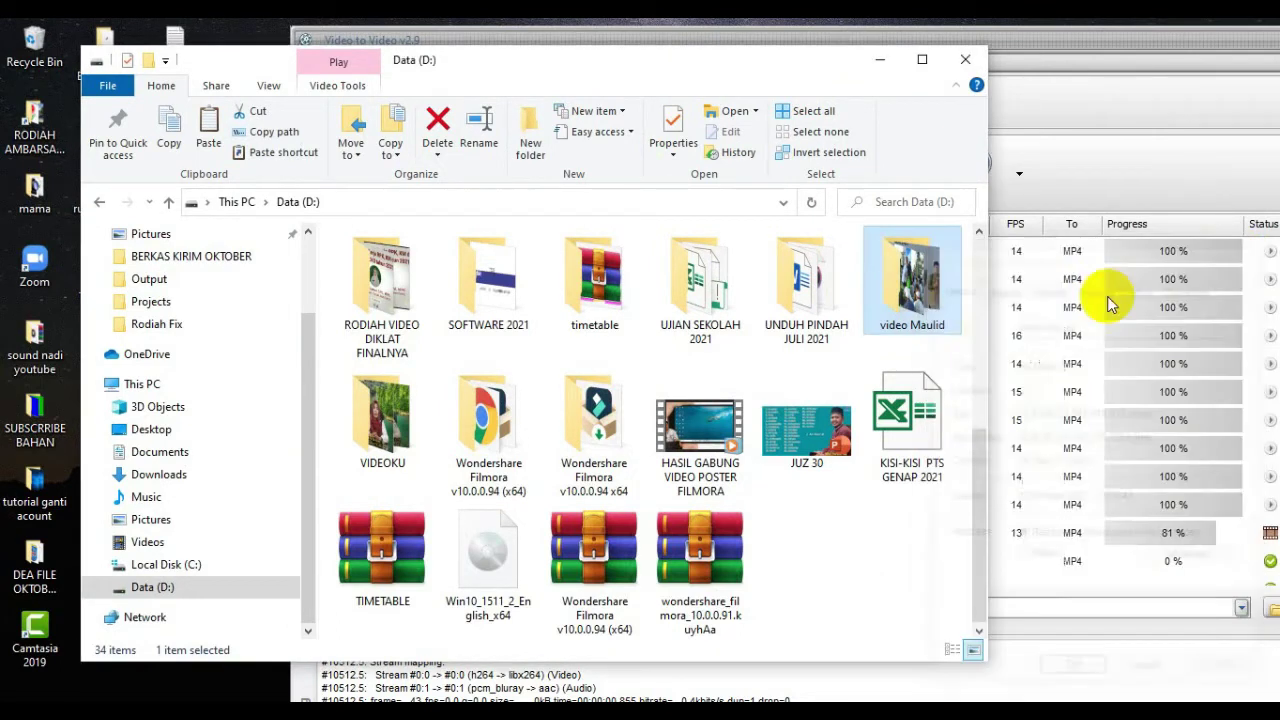
Look through the clips in the "video Maulid" folder, return to Data (D:) and close File Explorer
{"action": "double_click", "coordinate": [907, 287]}
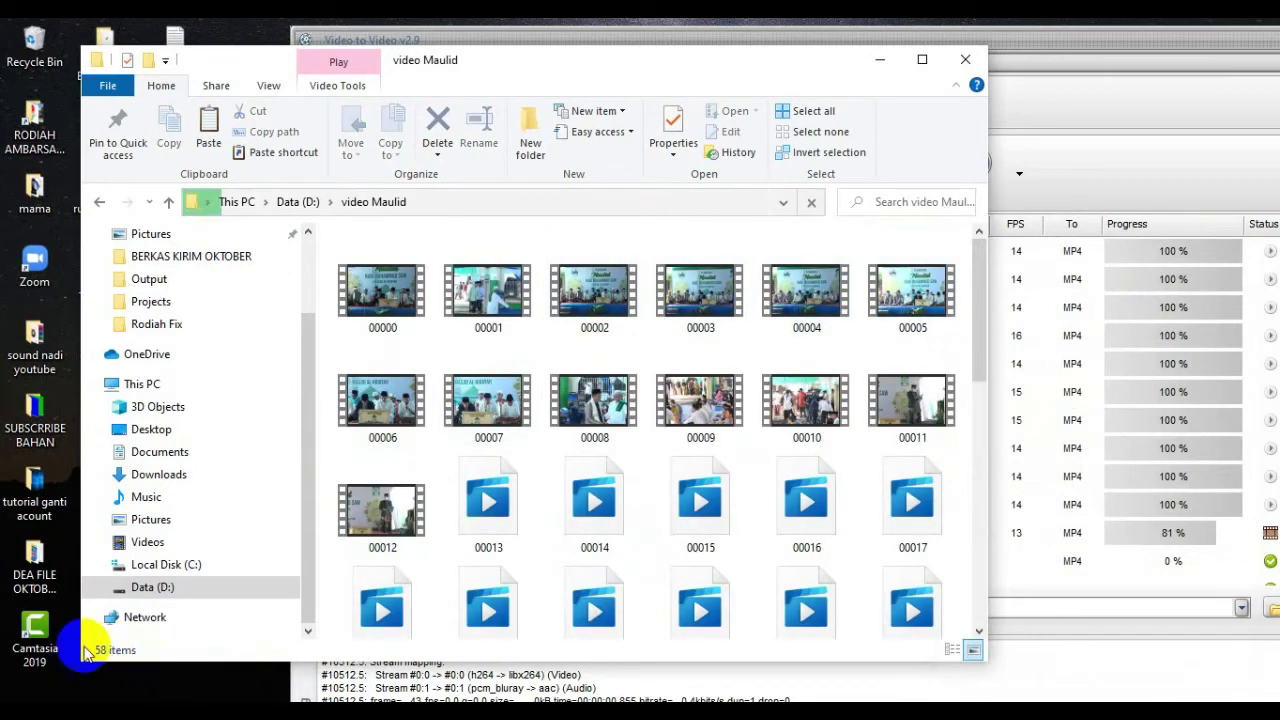
{"action": "left_click_drag", "start_coordinate": [980, 251], "coordinate": [952, 250]}
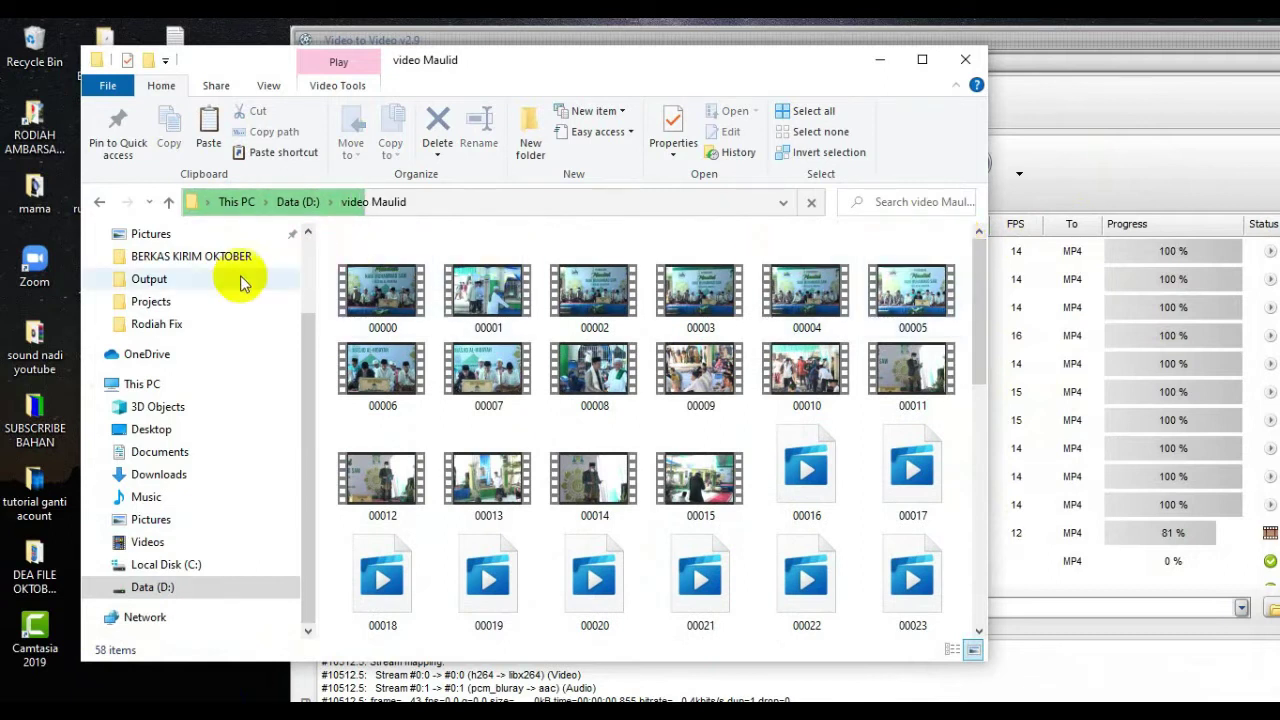
{"action": "left_click", "coordinate": [99, 205]}
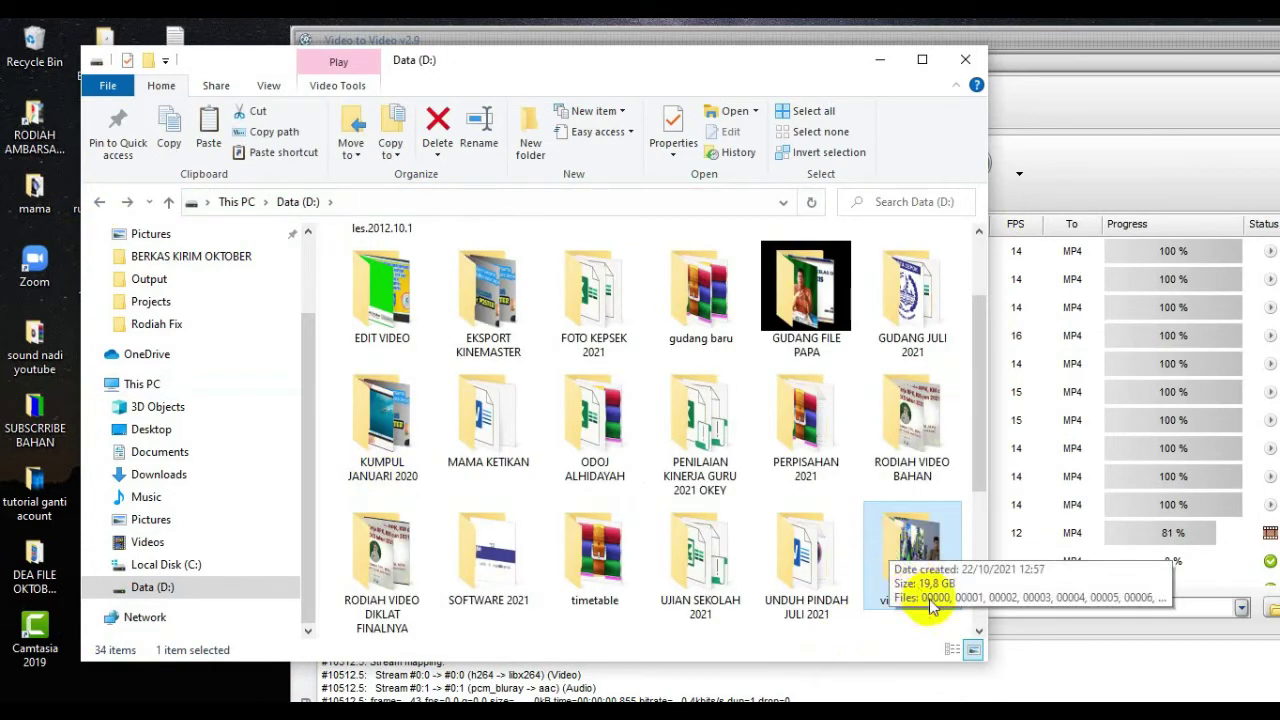
{"action": "left_click", "coordinate": [965, 60]}
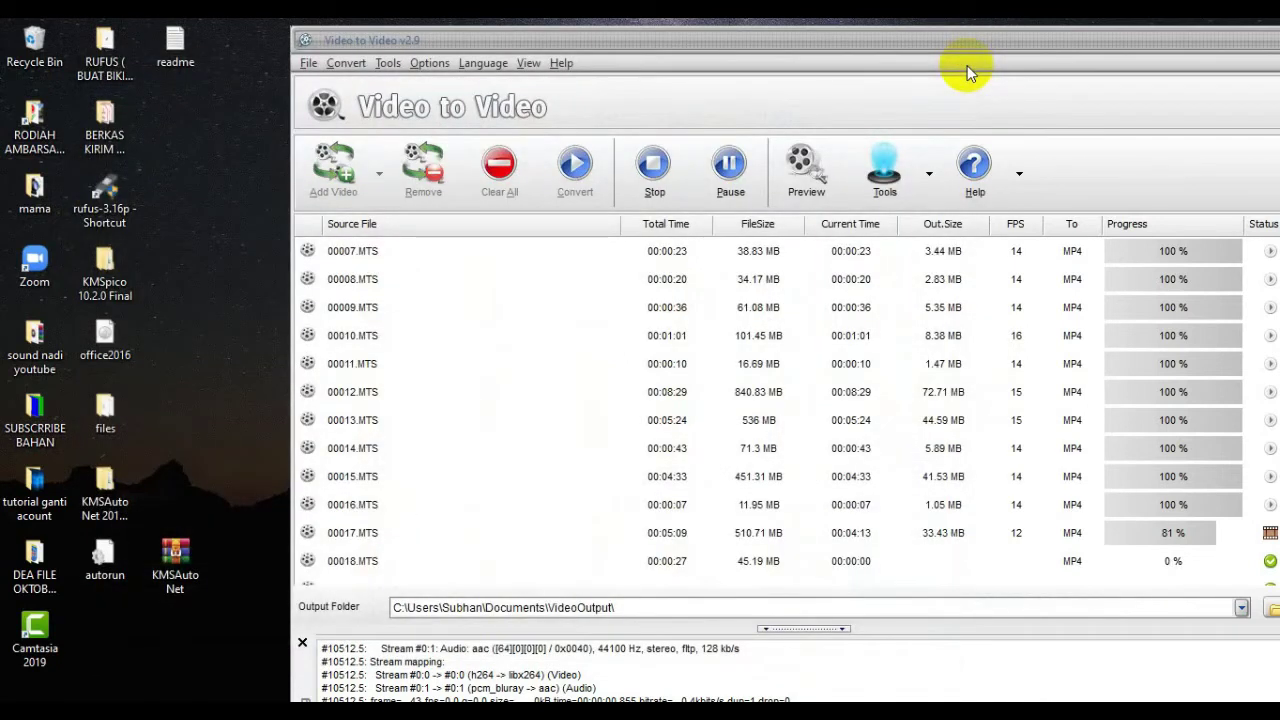
Review the Video to Video conversion list, comparing source file sizes, output sizes and progress of the MTS files
{"action": "left_click_drag", "start_coordinate": [893, 45], "coordinate": [764, 50]}
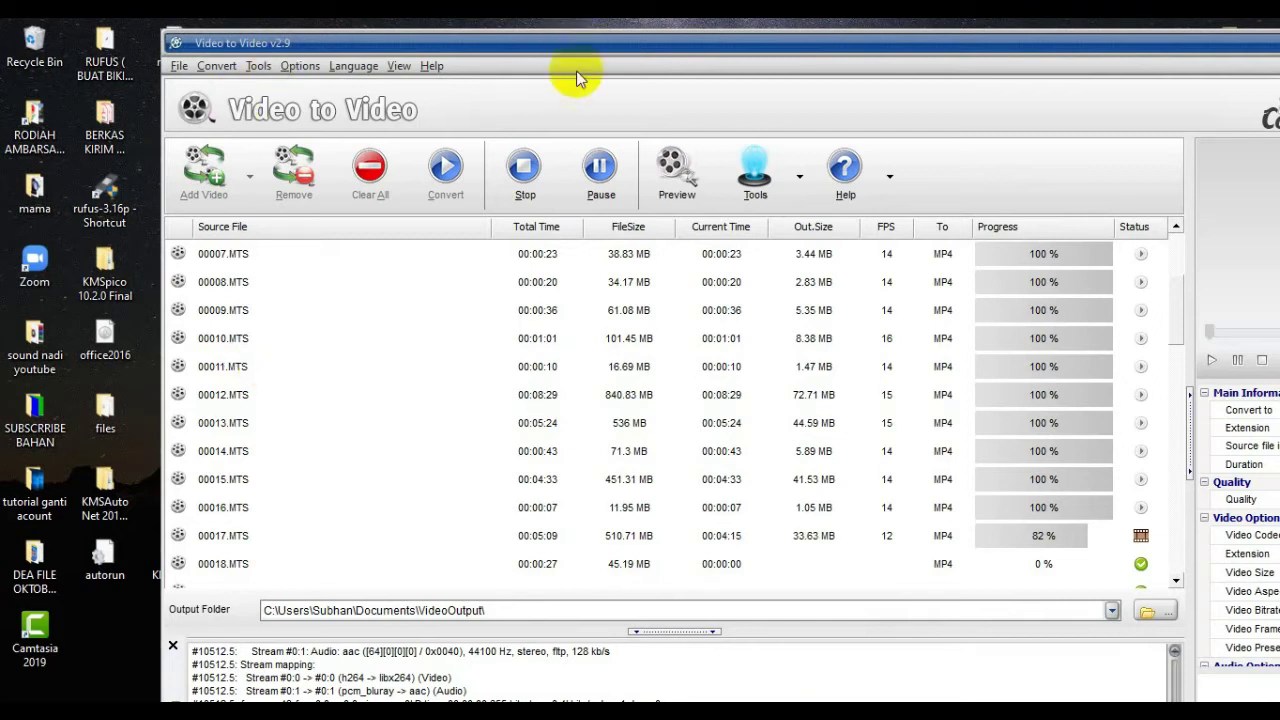
{"action": "left_click_drag", "start_coordinate": [627, 46], "coordinate": [661, 49]}
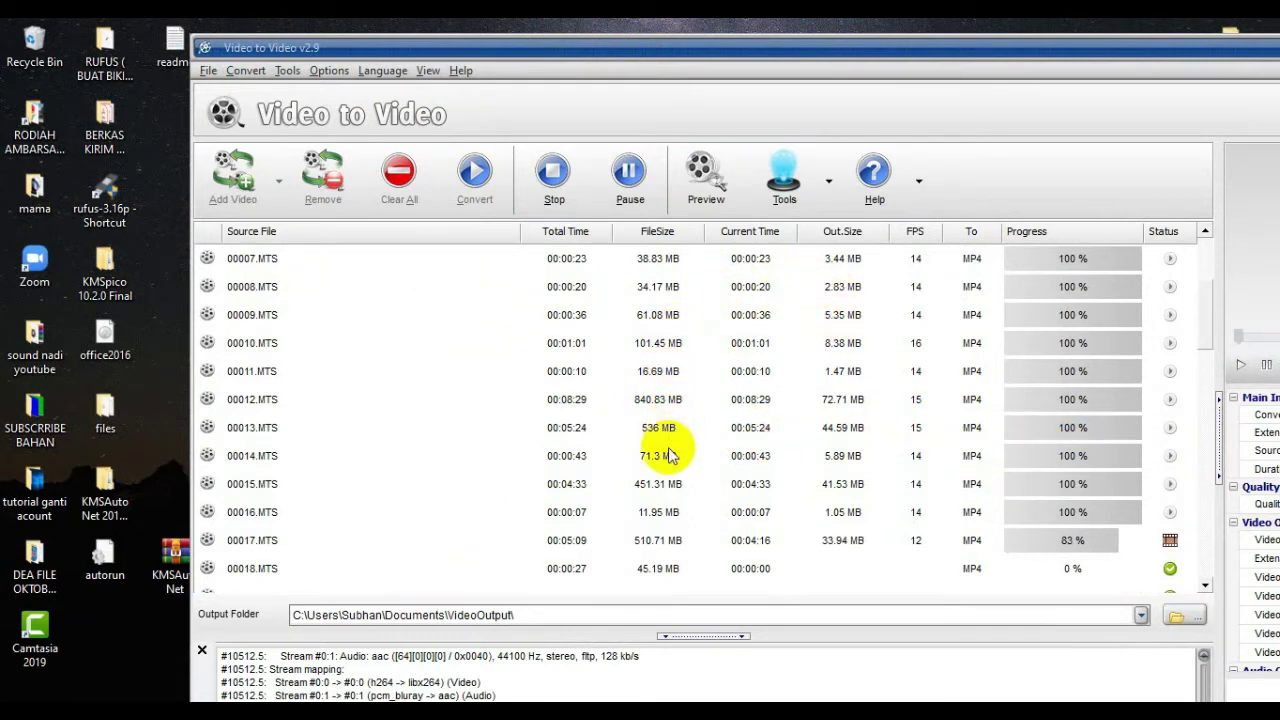
{"action": "scroll", "coordinate": [665, 510], "scroll_direction": "up", "scroll_amount": 3}
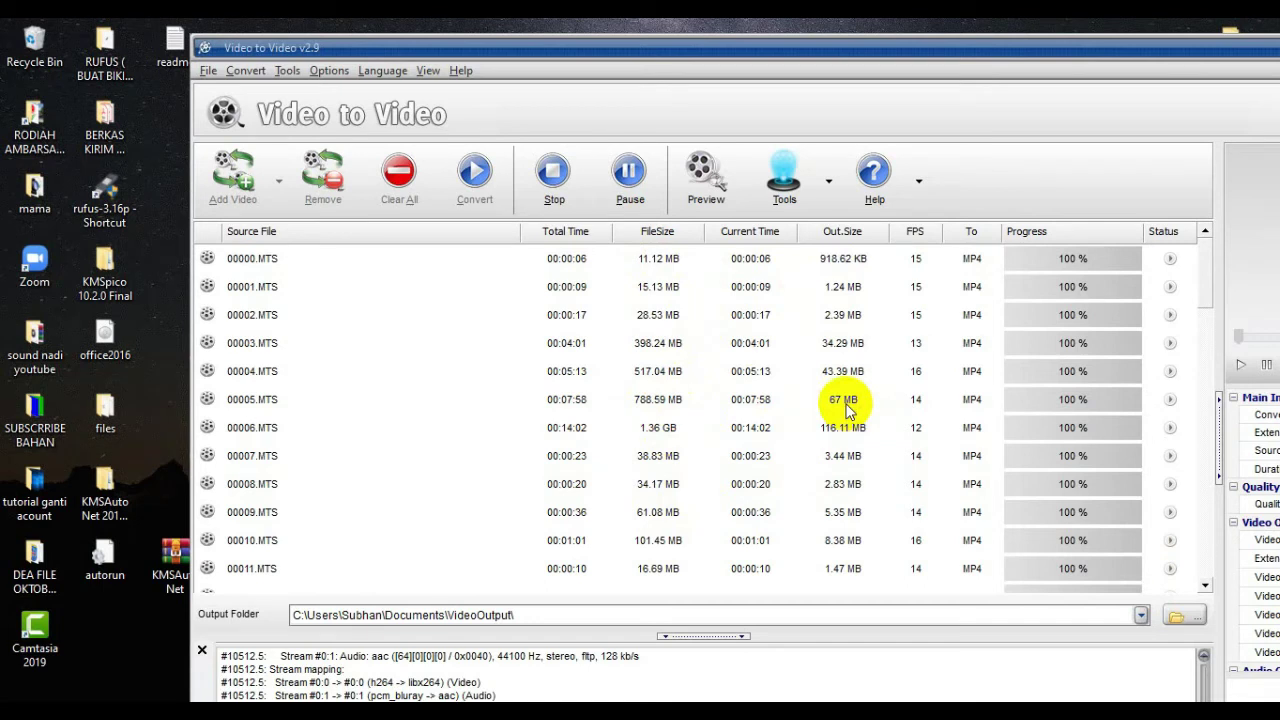
{"action": "scroll", "coordinate": [670, 490], "scroll_direction": "down", "scroll_amount": 2}
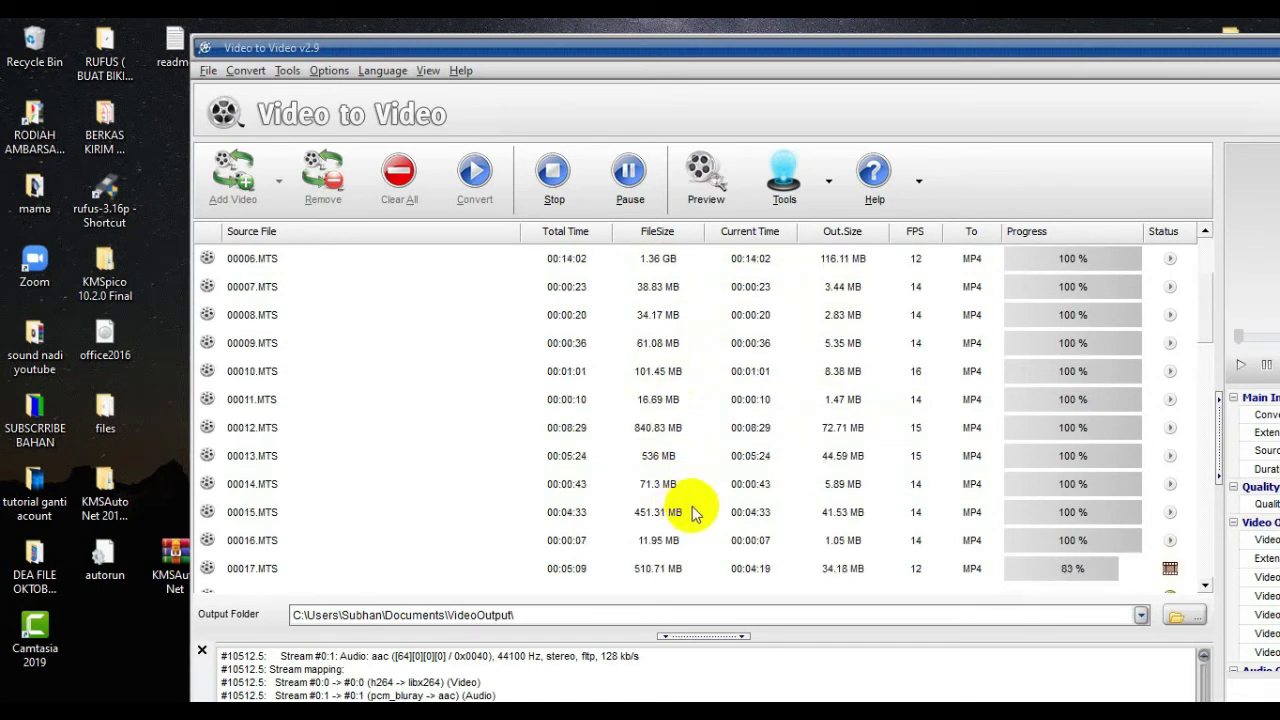
{"action": "scroll", "coordinate": [683, 500], "scroll_direction": "down", "scroll_amount": 1}
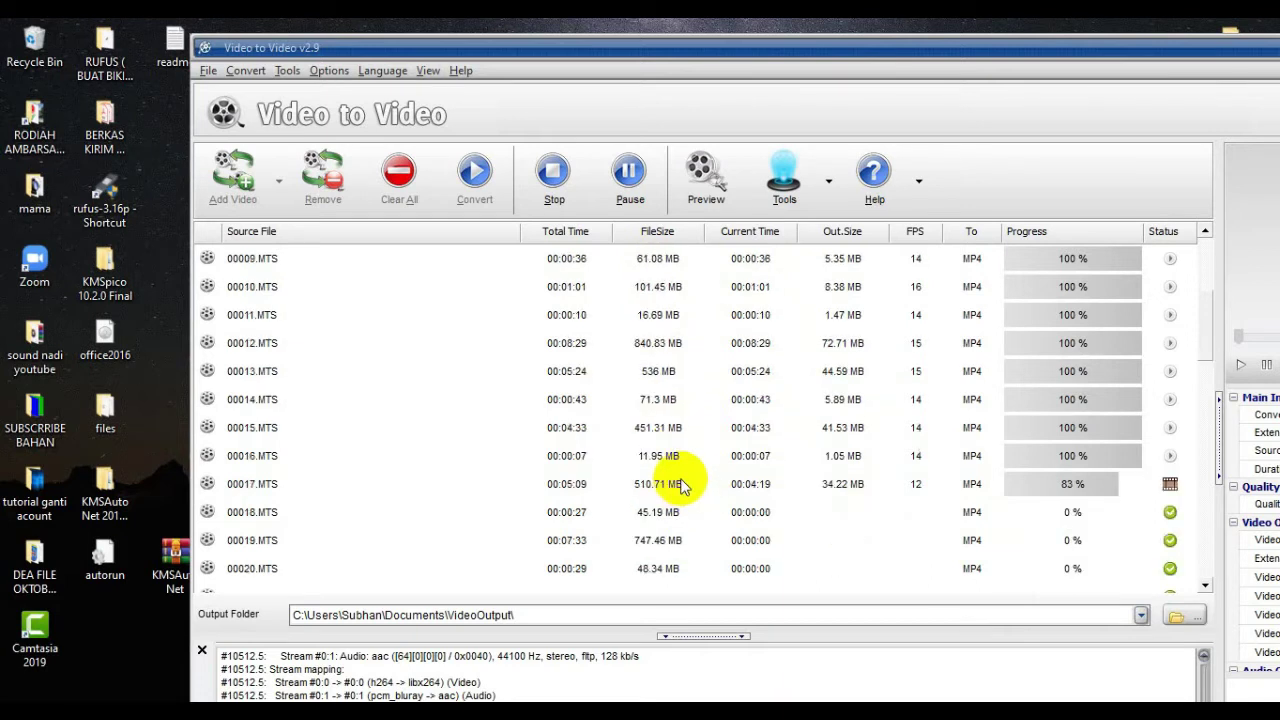
{"action": "scroll", "coordinate": [688, 483], "scroll_direction": "down", "scroll_amount": 2}
{"action": "scroll", "coordinate": [688, 483], "scroll_direction": "down", "scroll_amount": 4}
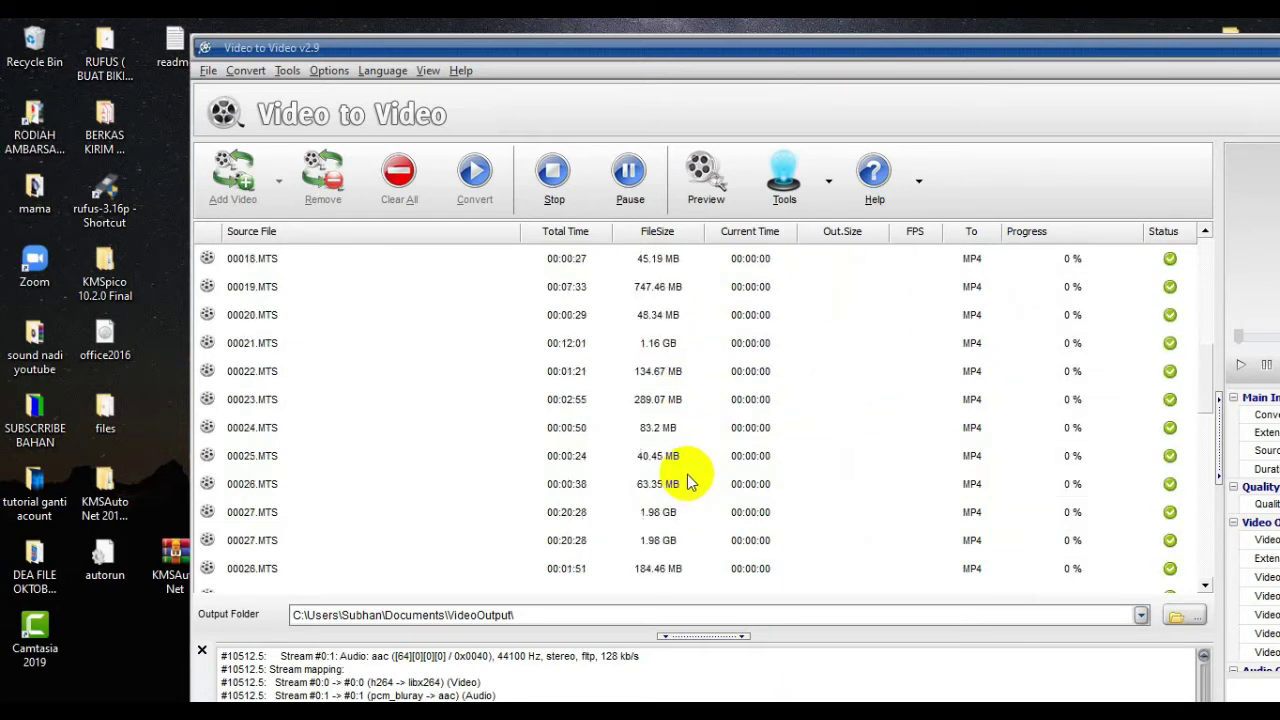
{"action": "scroll", "coordinate": [688, 483], "scroll_direction": "up", "scroll_amount": 1}
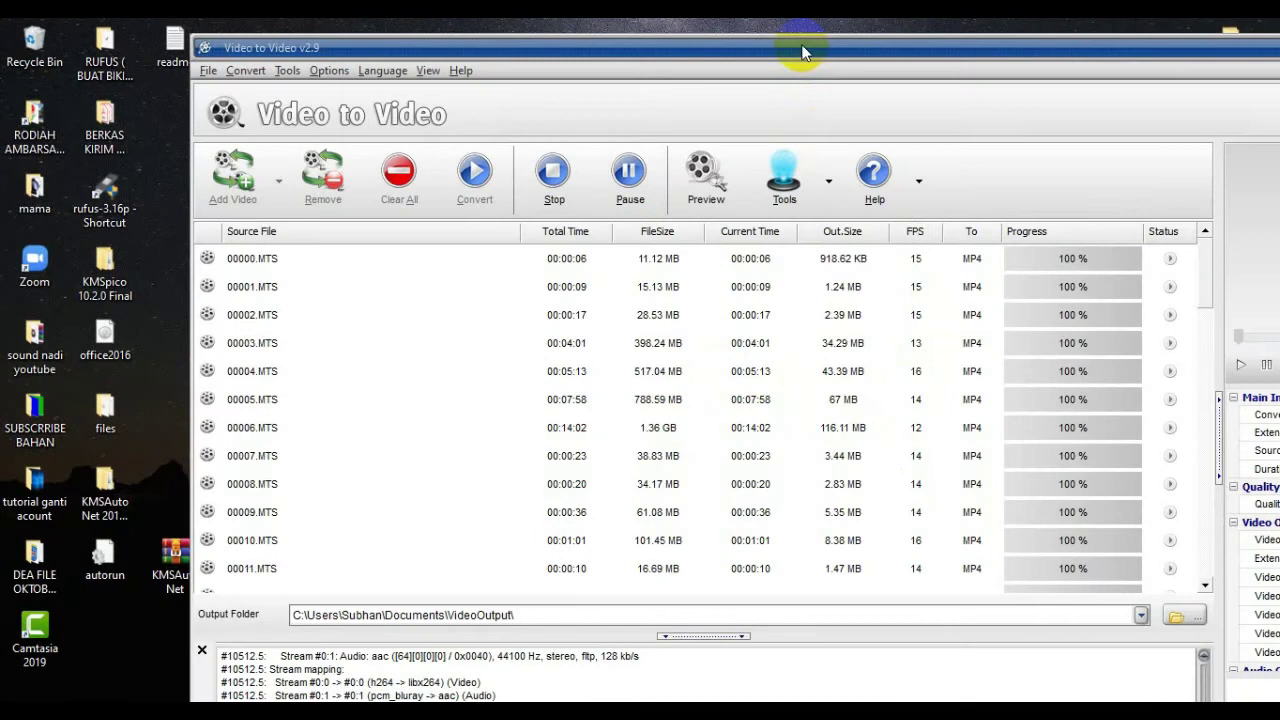
{"action": "left_click_drag", "start_coordinate": [802, 52], "coordinate": [706, 58]}
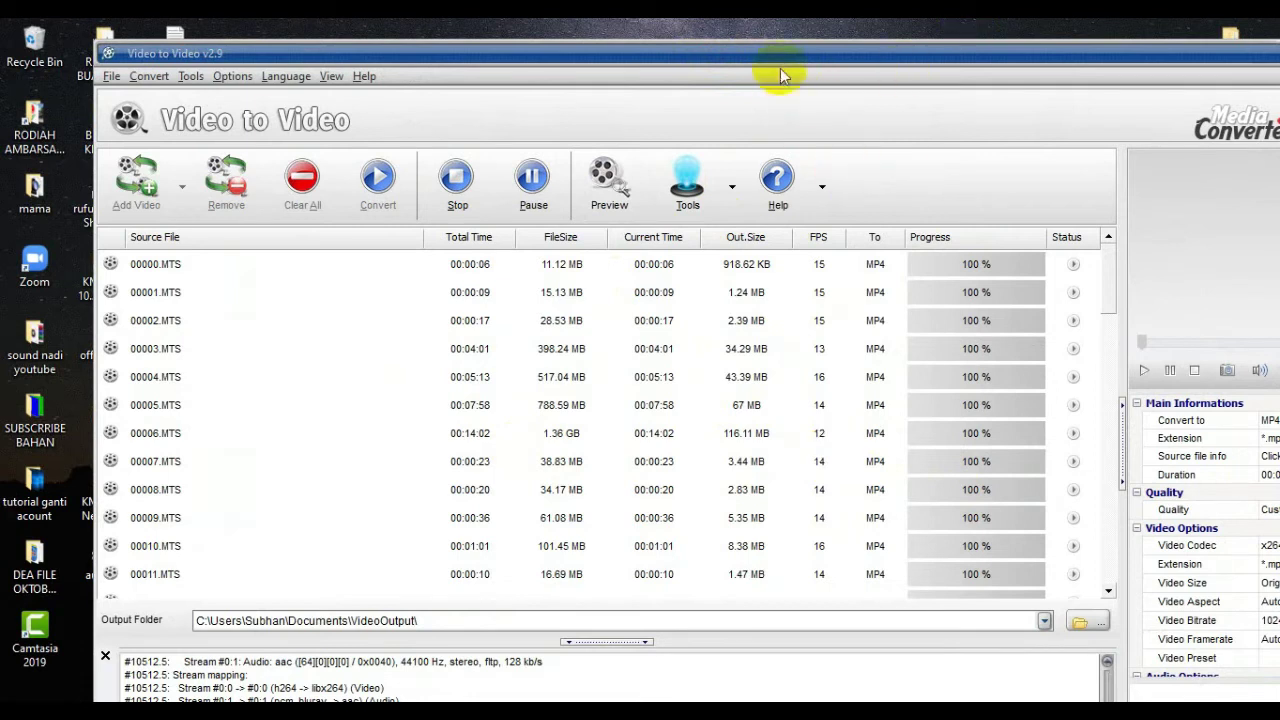
{"action": "left_click_drag", "start_coordinate": [776, 54], "coordinate": [925, 55]}
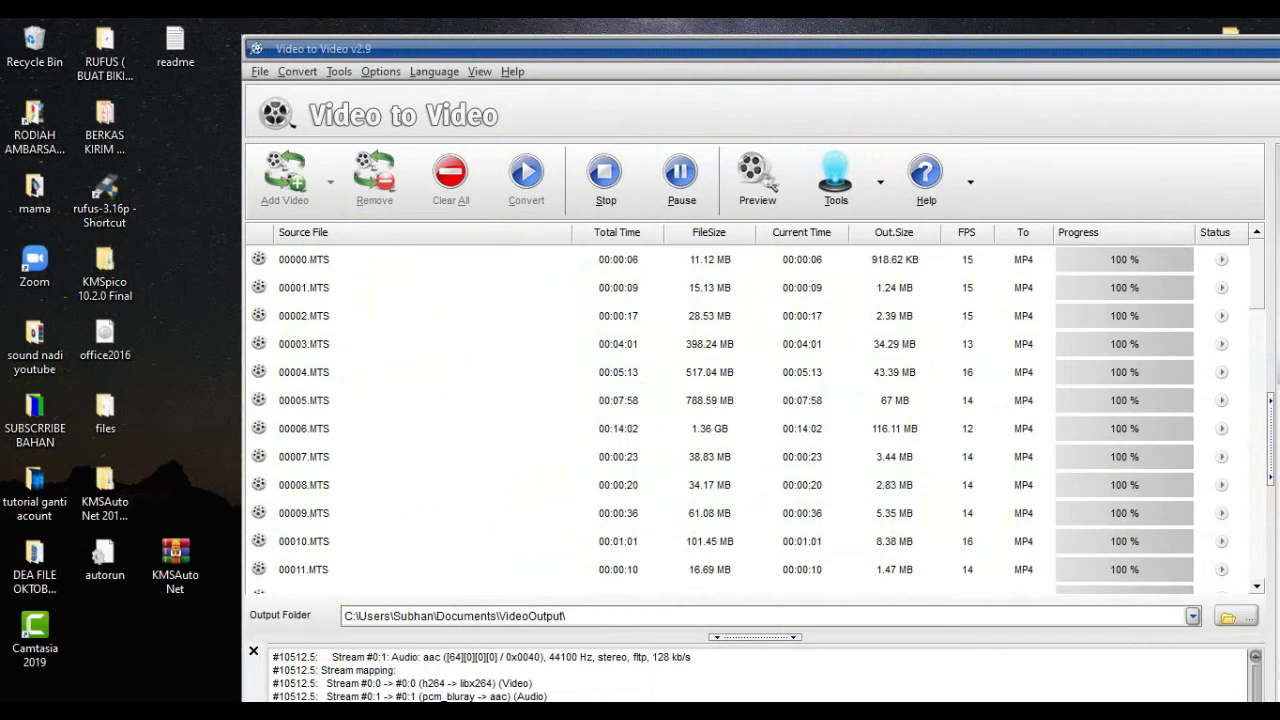
Search Windows for "control" and open Control Panel
{"action": "key", "text": "super+s"}
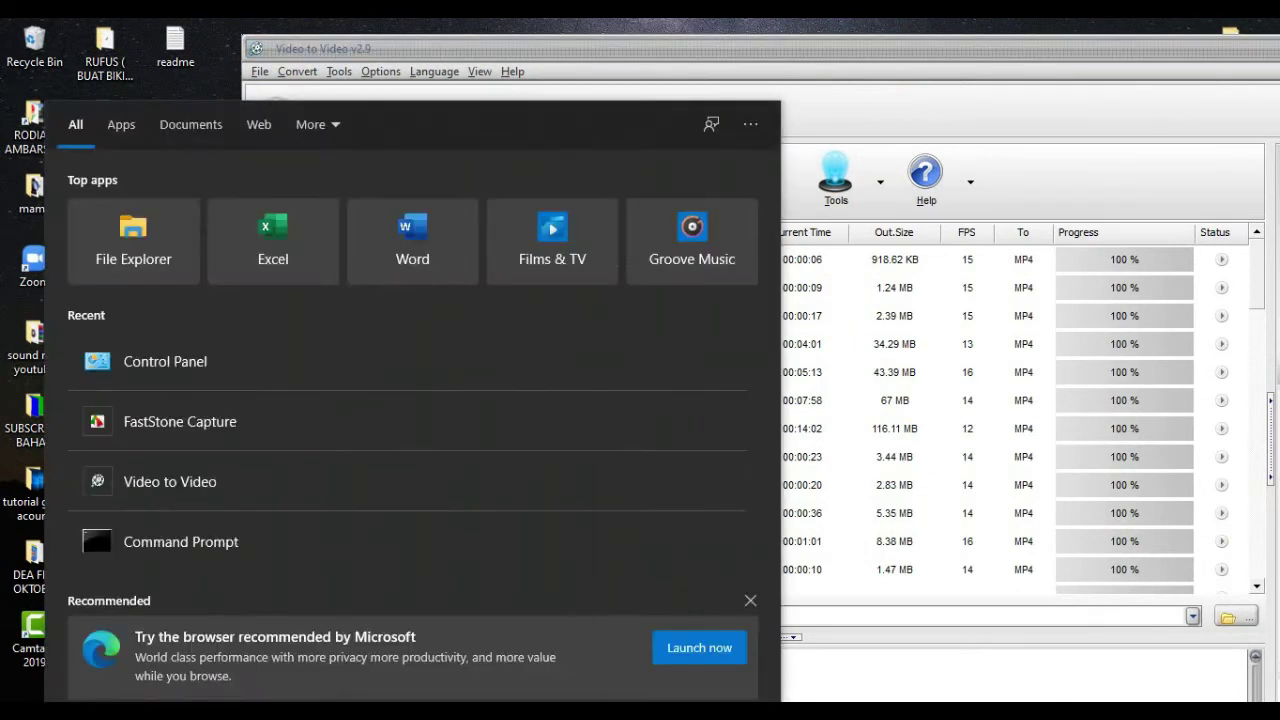
{"action": "type", "text": "con"}
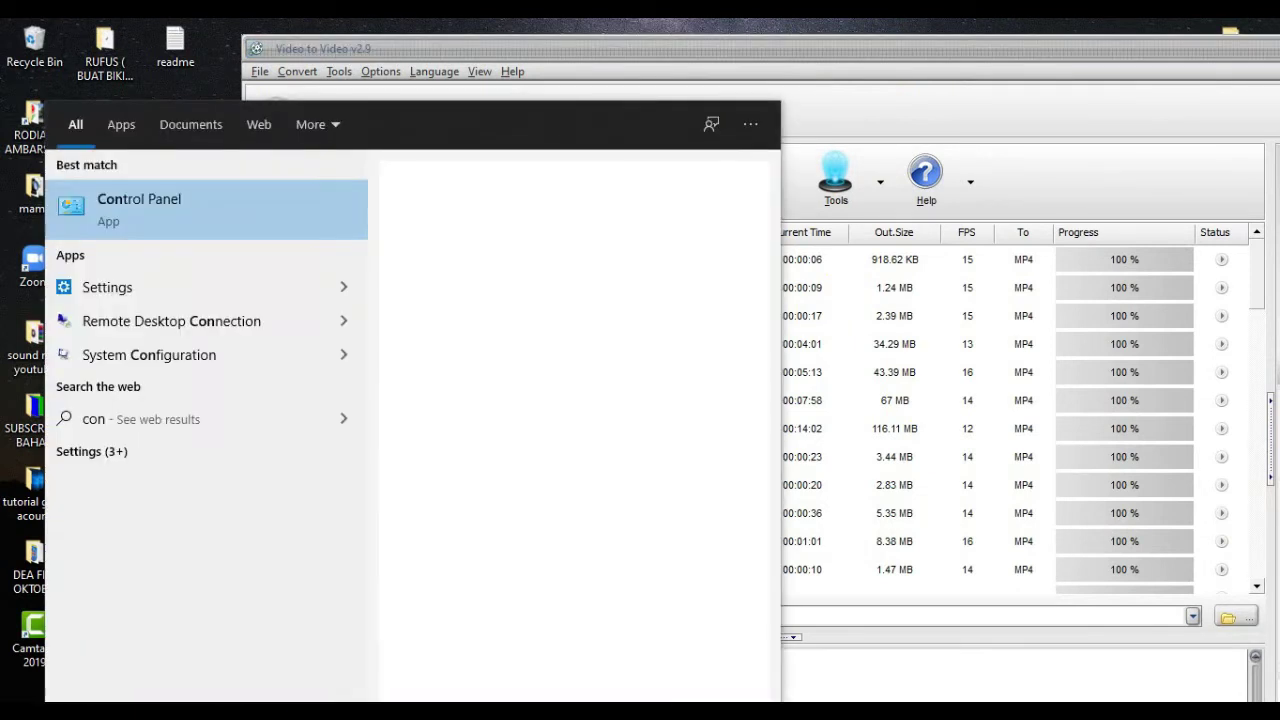
{"action": "type", "text": "trol"}
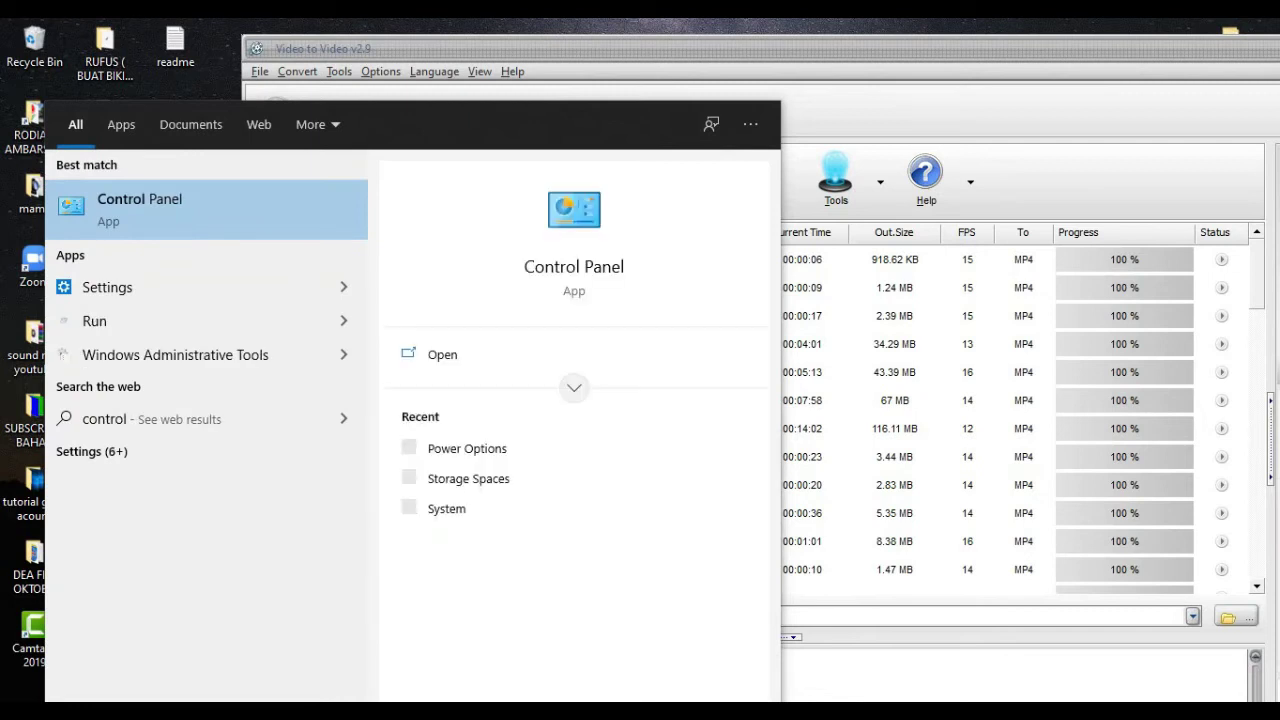
{"action": "left_click", "coordinate": [577, 233]}
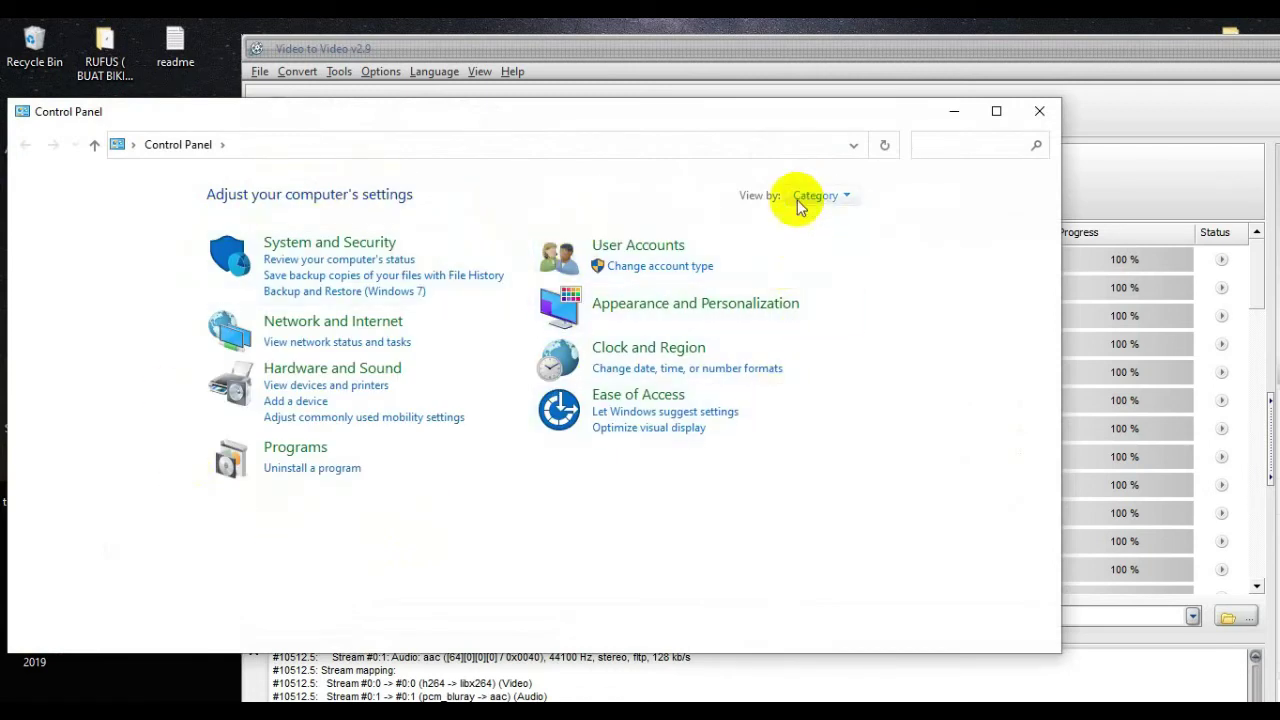
Switch the Control Panel view from categories to large icons
{"action": "left_click", "coordinate": [849, 196]}
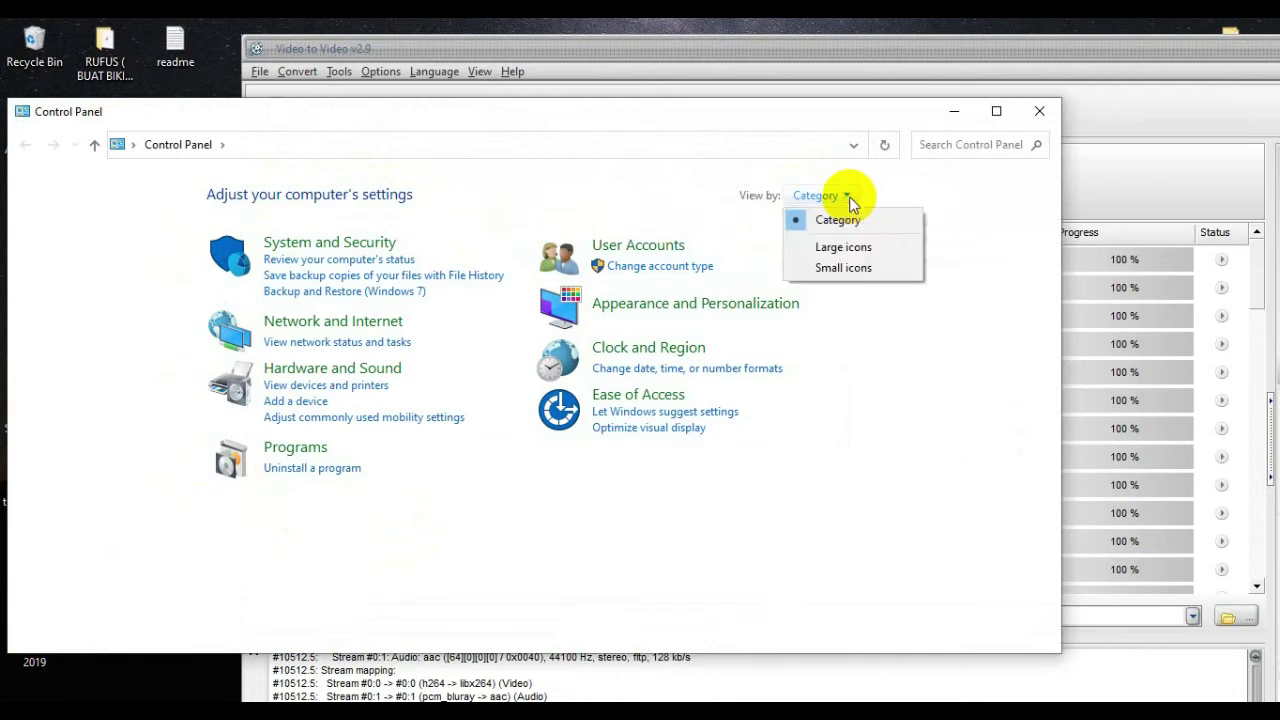
{"action": "left_click", "coordinate": [831, 268]}
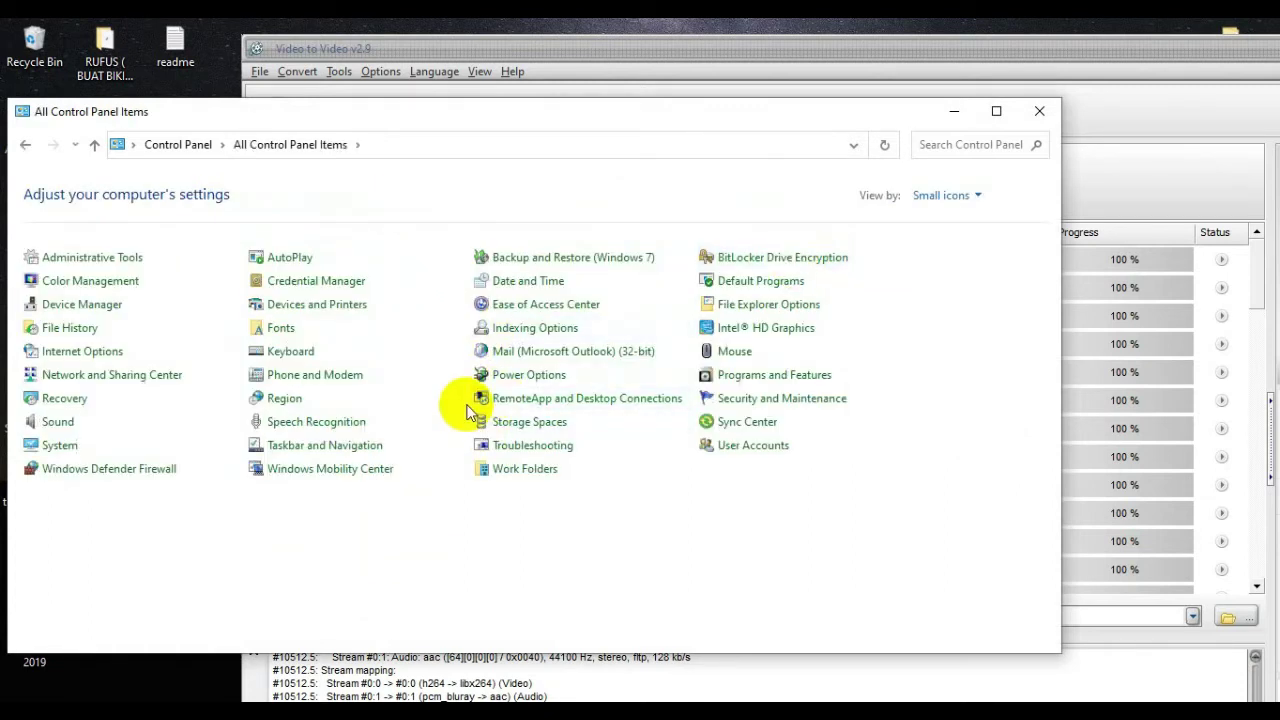
{"action": "left_click", "coordinate": [978, 196]}
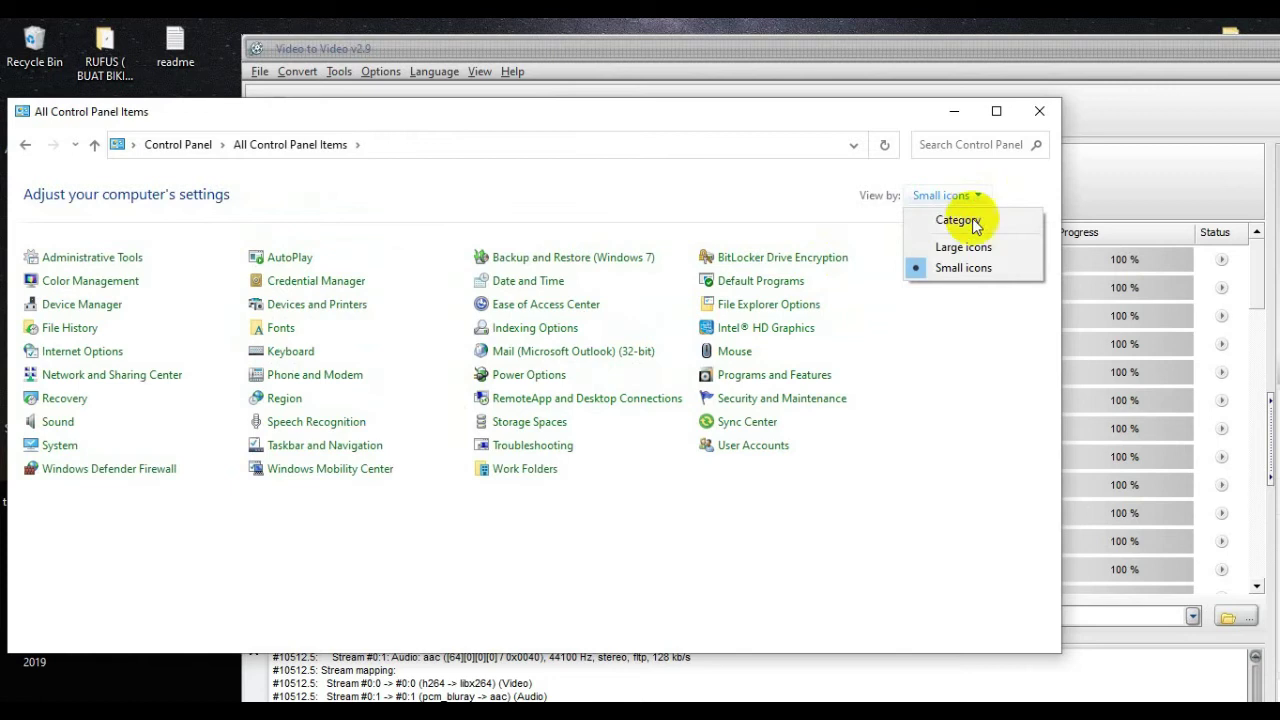
{"action": "left_click", "coordinate": [960, 248]}
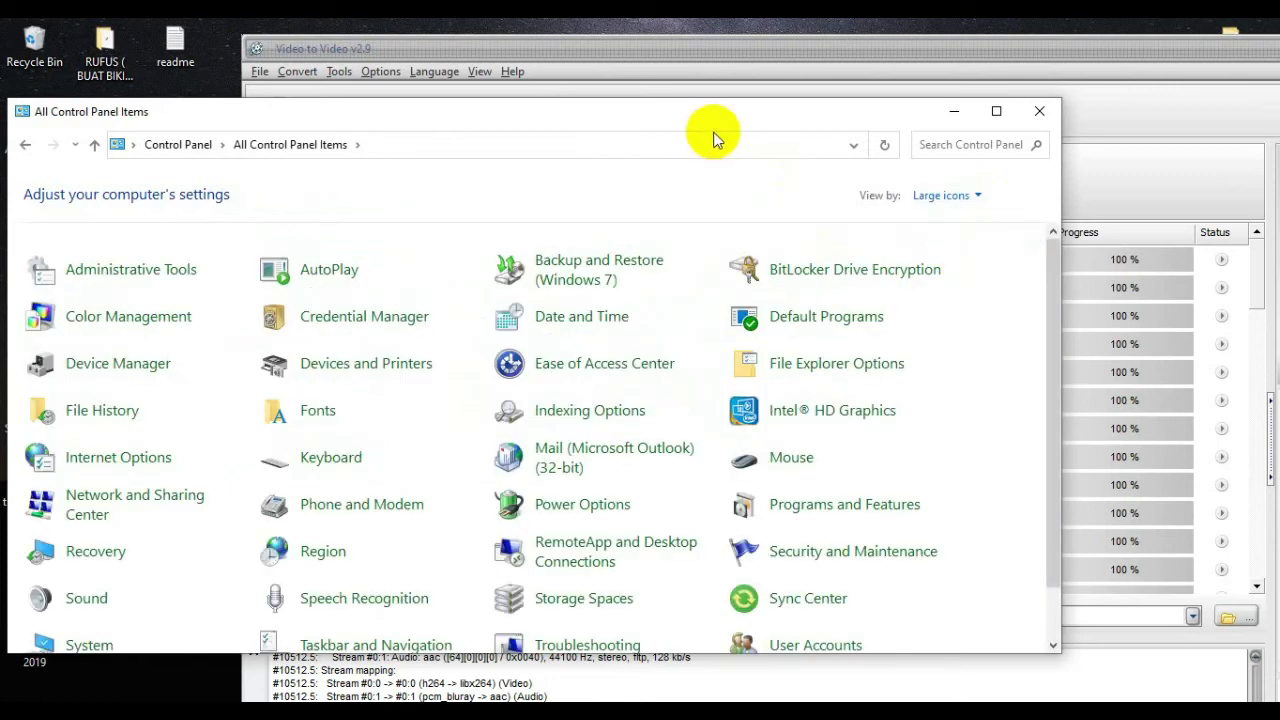
{"action": "left_click_drag", "start_coordinate": [700, 109], "coordinate": [832, 85]}
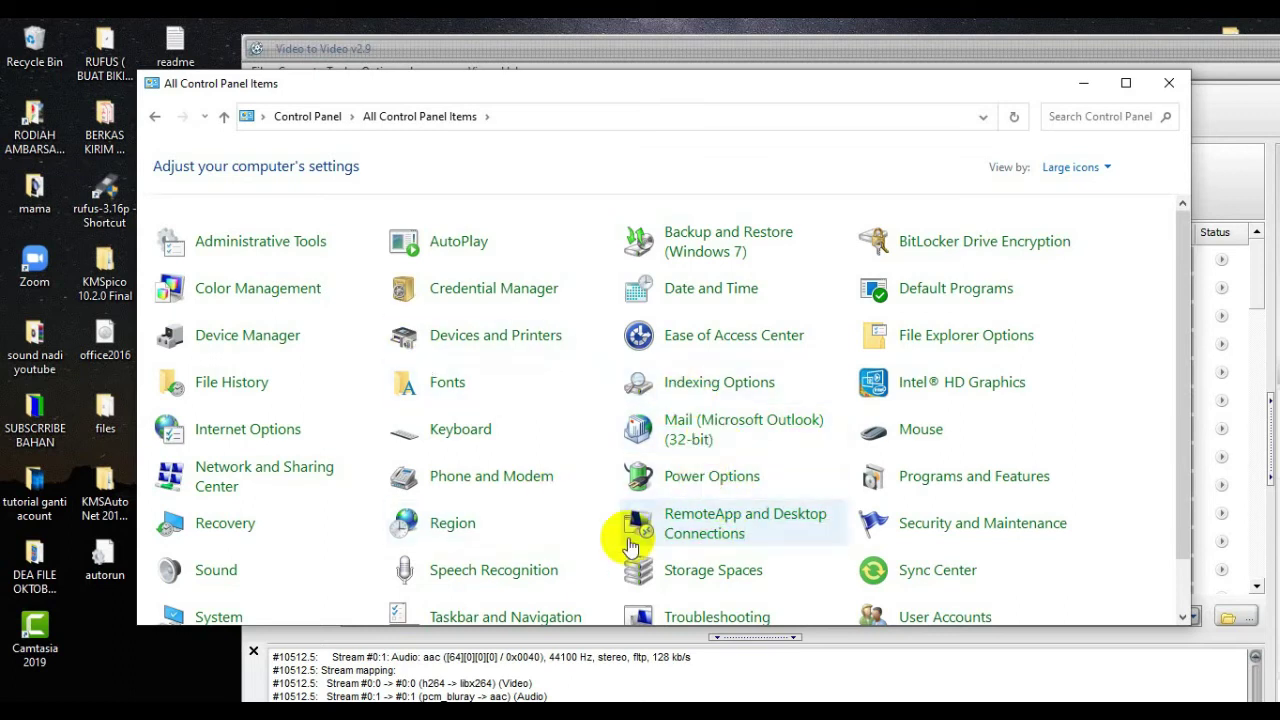
Open the Balanced plan's settings in Power Options and set the on-battery display turn-off time to Never
{"action": "left_click", "coordinate": [684, 482]}
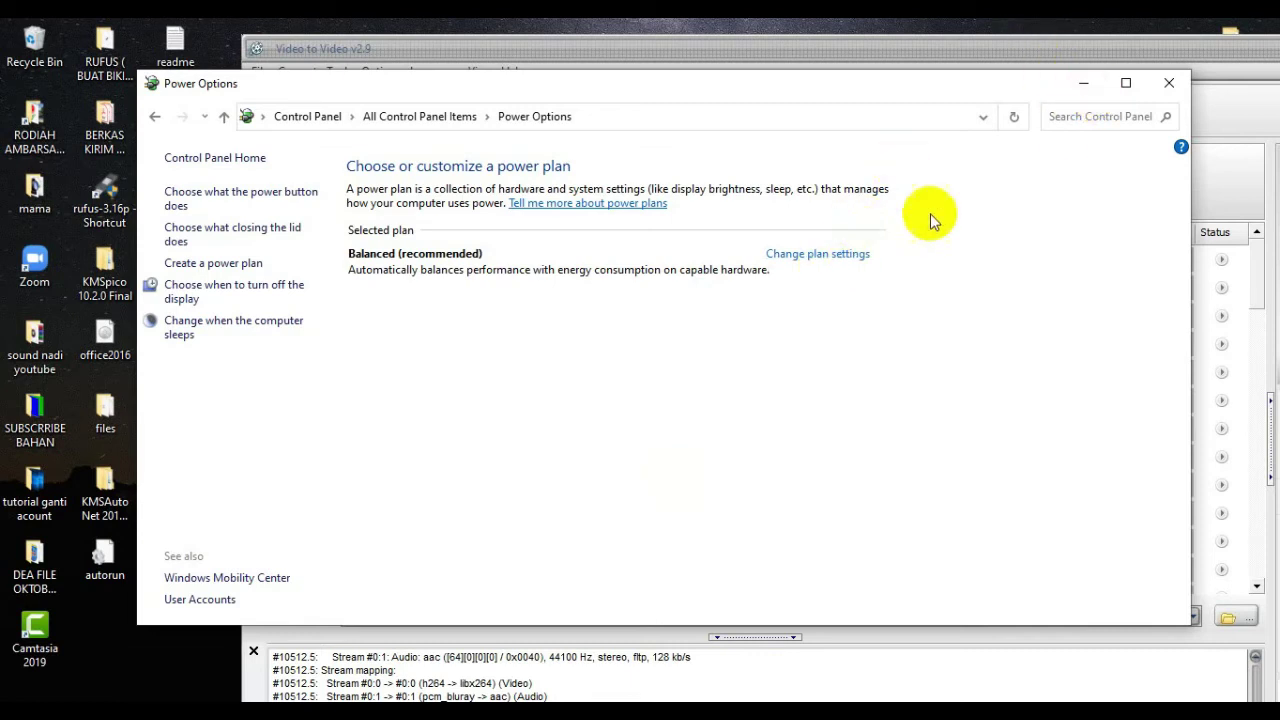
{"action": "left_click", "coordinate": [1125, 84]}
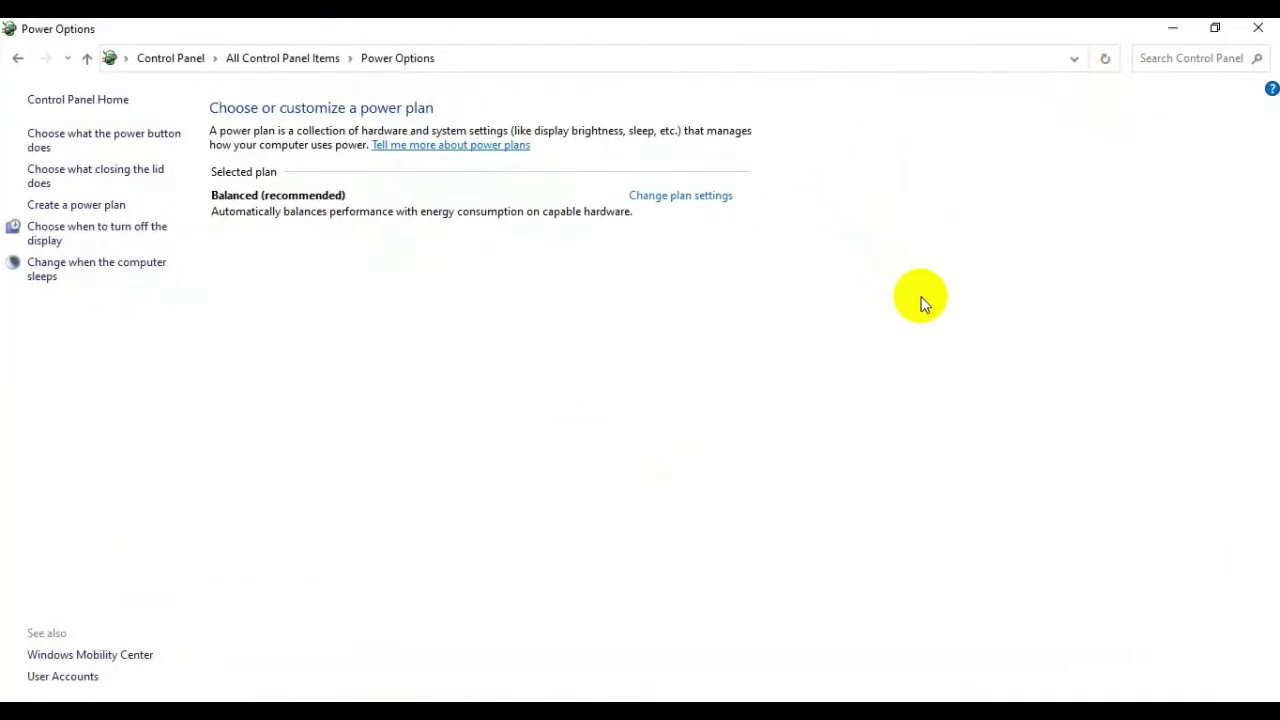
{"action": "left_click", "coordinate": [651, 207]}
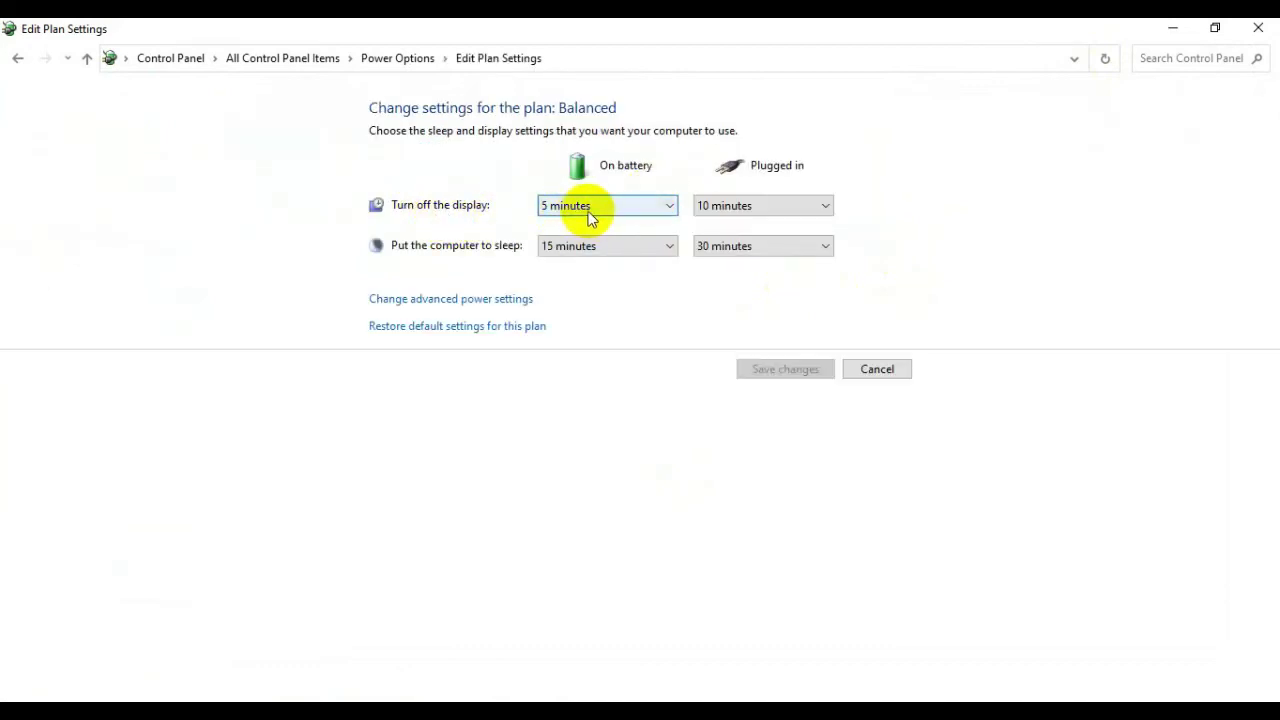
{"action": "left_click", "coordinate": [671, 206]}
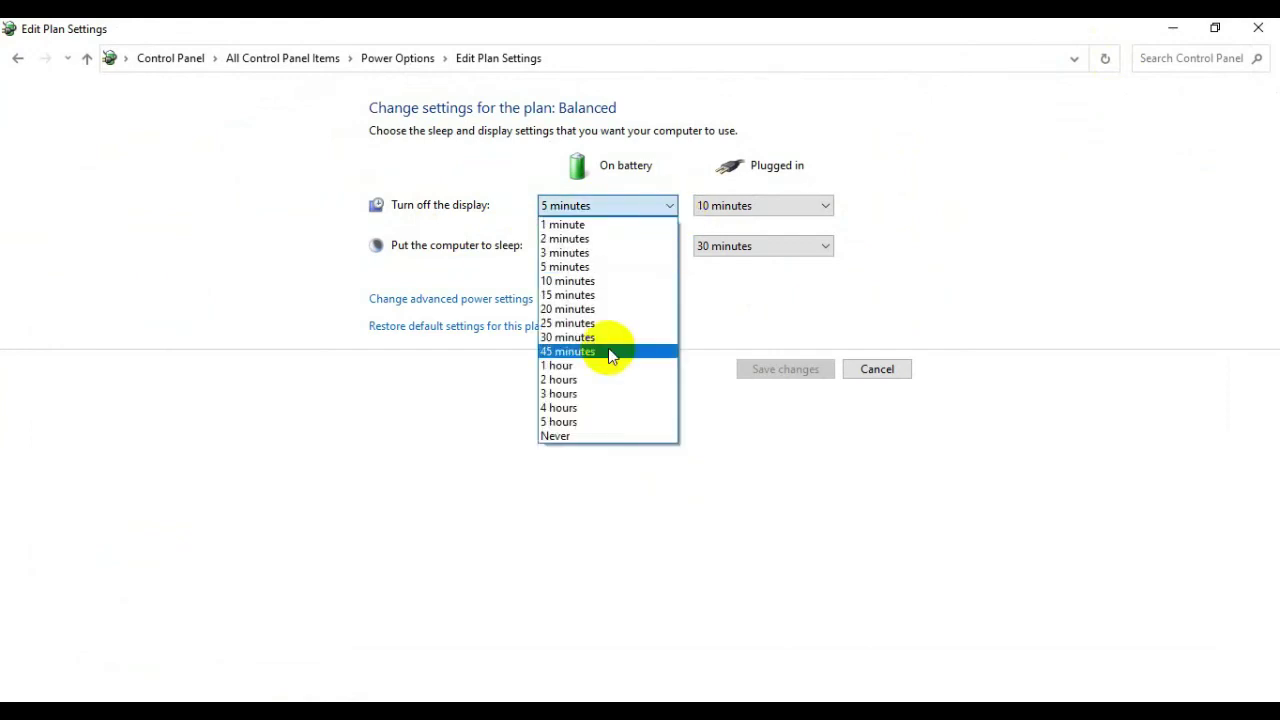
{"action": "left_click", "coordinate": [570, 436]}
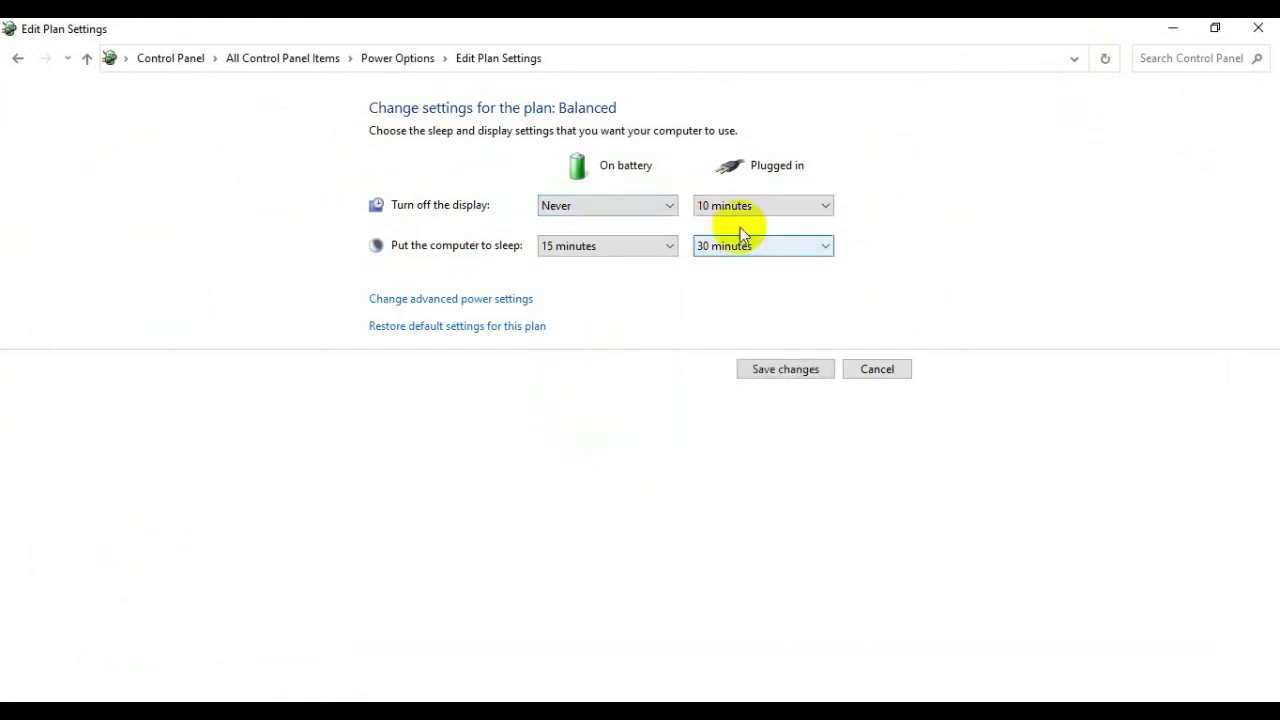
Set the plugged-in display turn-off time and both the on-battery and plugged-in sleep times to Never
{"action": "left_click", "coordinate": [798, 212]}
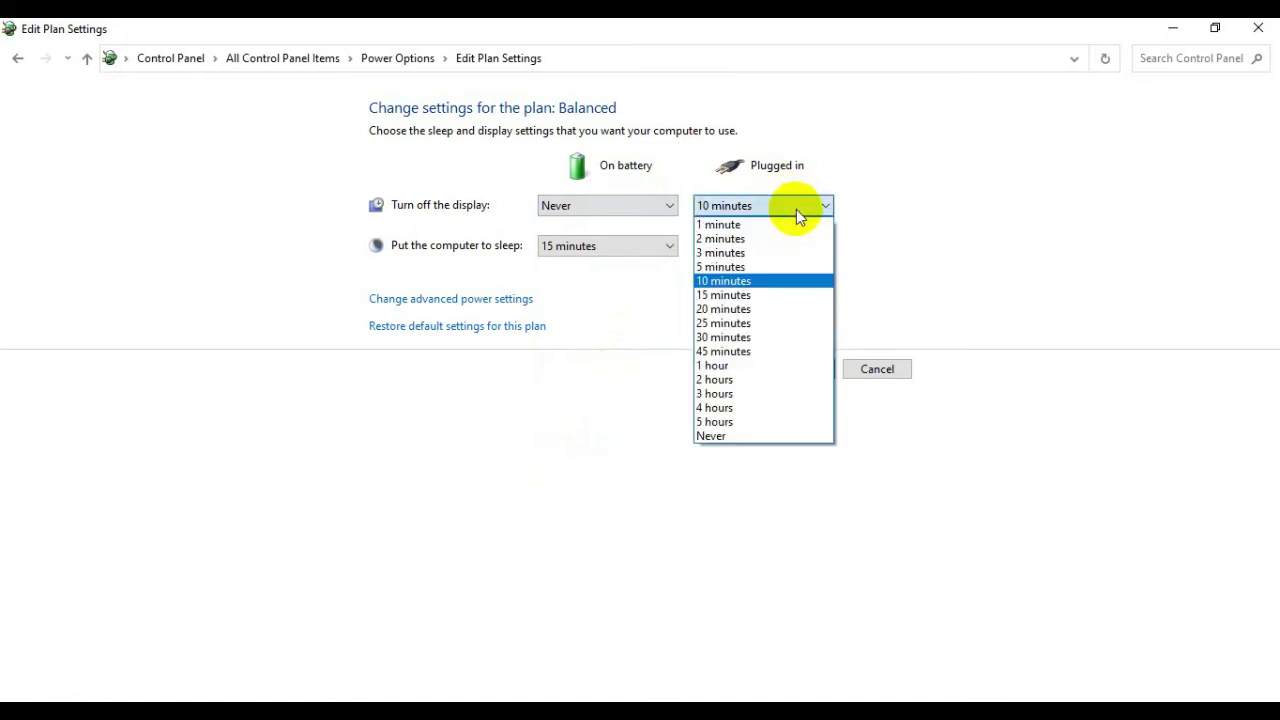
{"action": "left_click", "coordinate": [710, 436]}
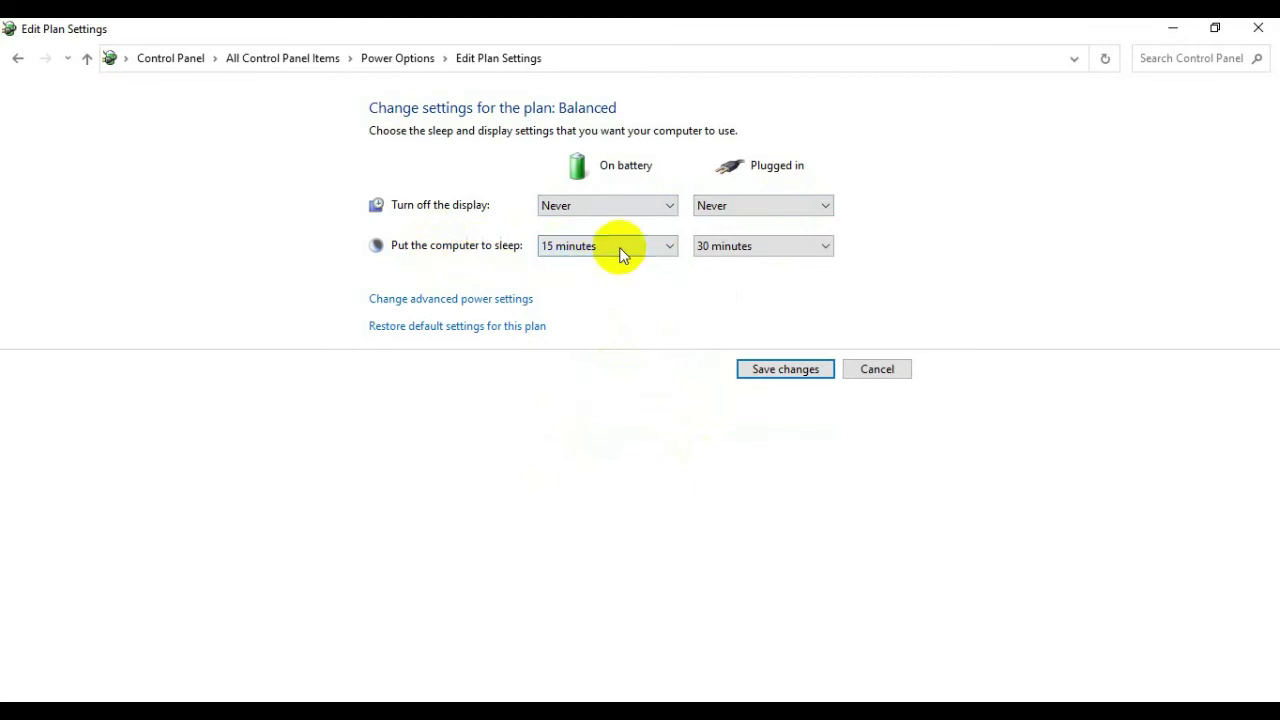
{"action": "left_click", "coordinate": [655, 248]}
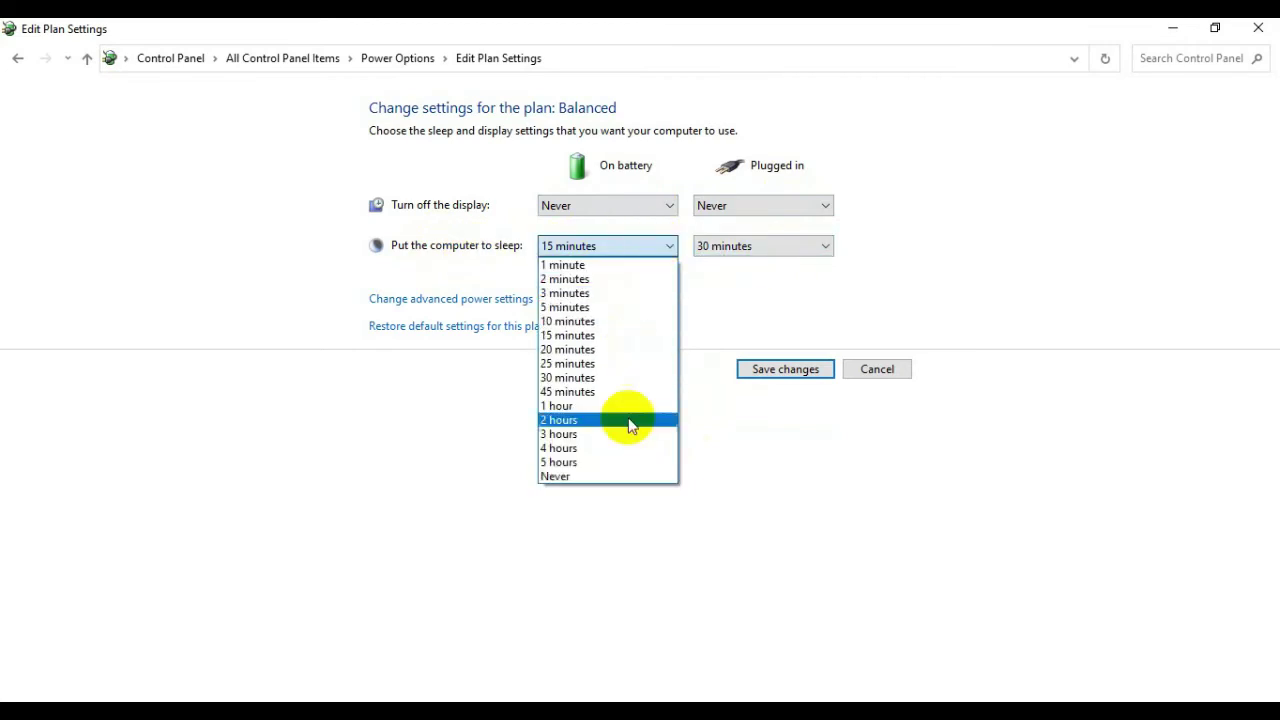
{"action": "left_click", "coordinate": [588, 480]}
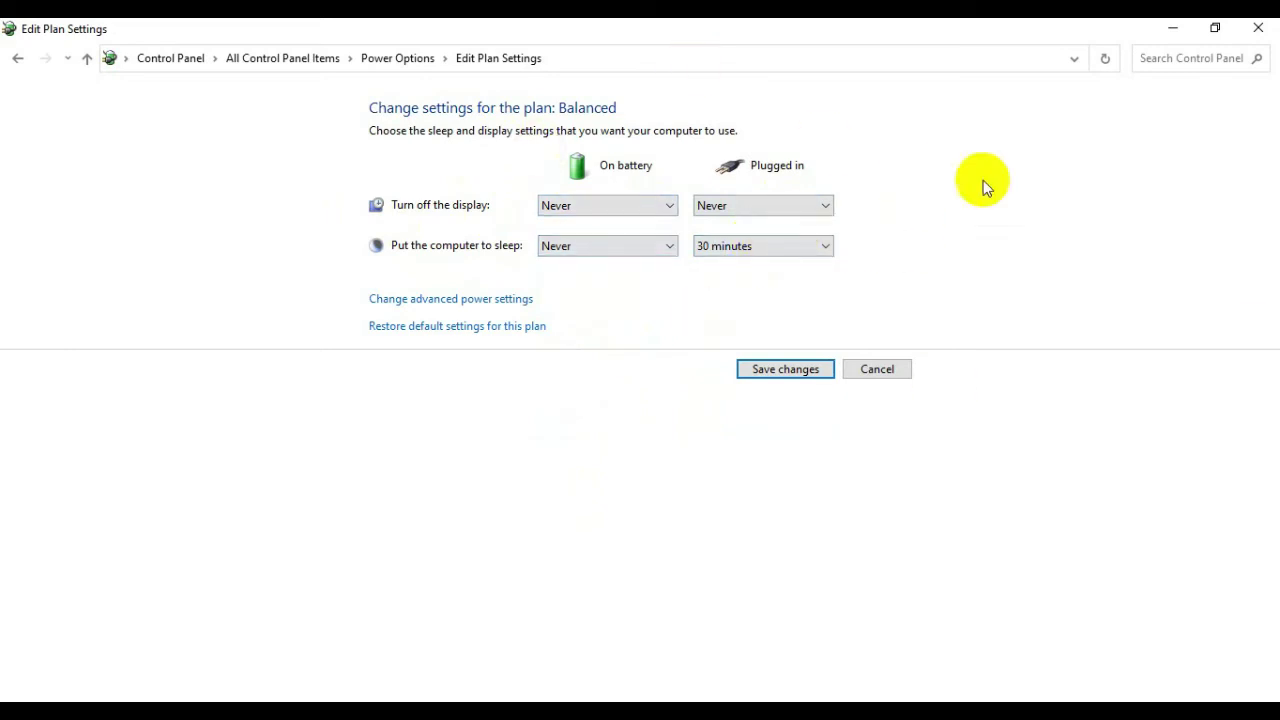
{"action": "left_click", "coordinate": [813, 248]}
{"action": "left_click", "coordinate": [724, 477]}
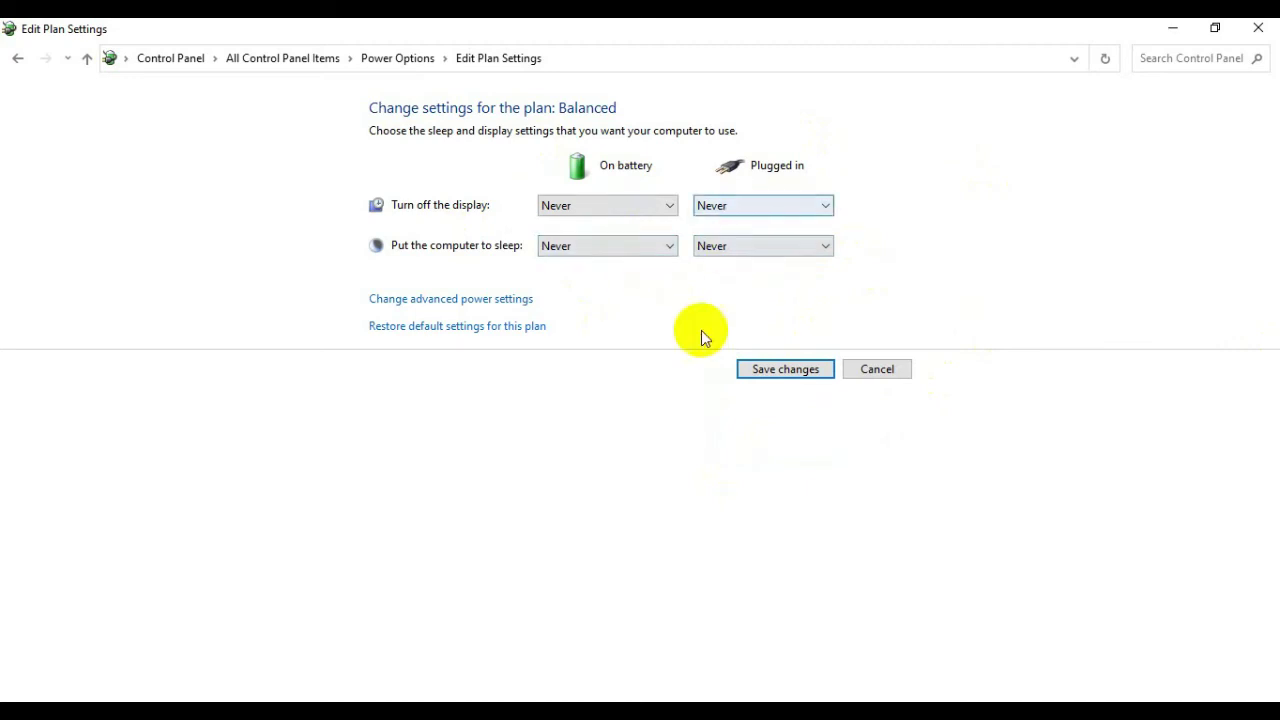
In the advanced power settings, set the hard disk's on-battery turn-off time to 120 minutes, apply it, and save the plan changes
{"action": "left_click", "coordinate": [481, 306]}
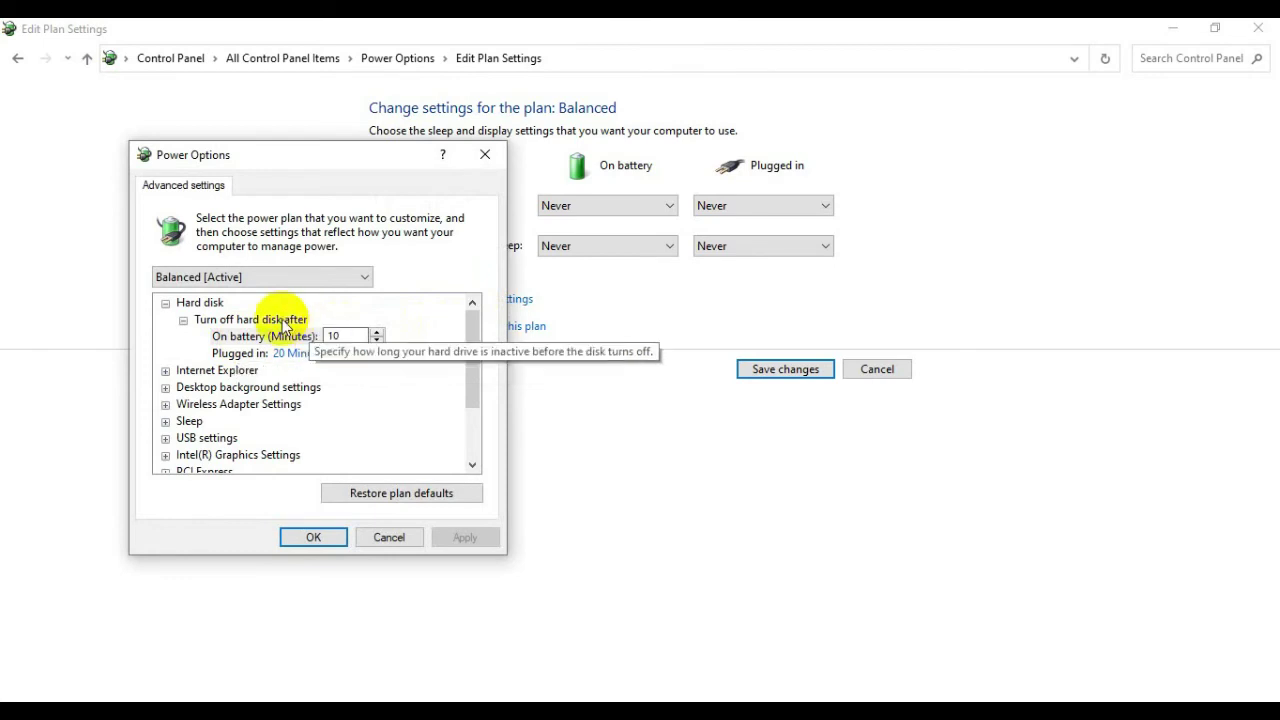
{"action": "left_click", "coordinate": [378, 332]}
{"action": "left_click", "coordinate": [378, 332]}
{"action": "left_click", "coordinate": [378, 332]}
{"action": "left_click", "coordinate": [378, 332]}
{"action": "left_click", "coordinate": [378, 332]}
{"action": "left_click", "coordinate": [378, 332]}
{"action": "left_click", "coordinate": [378, 332]}
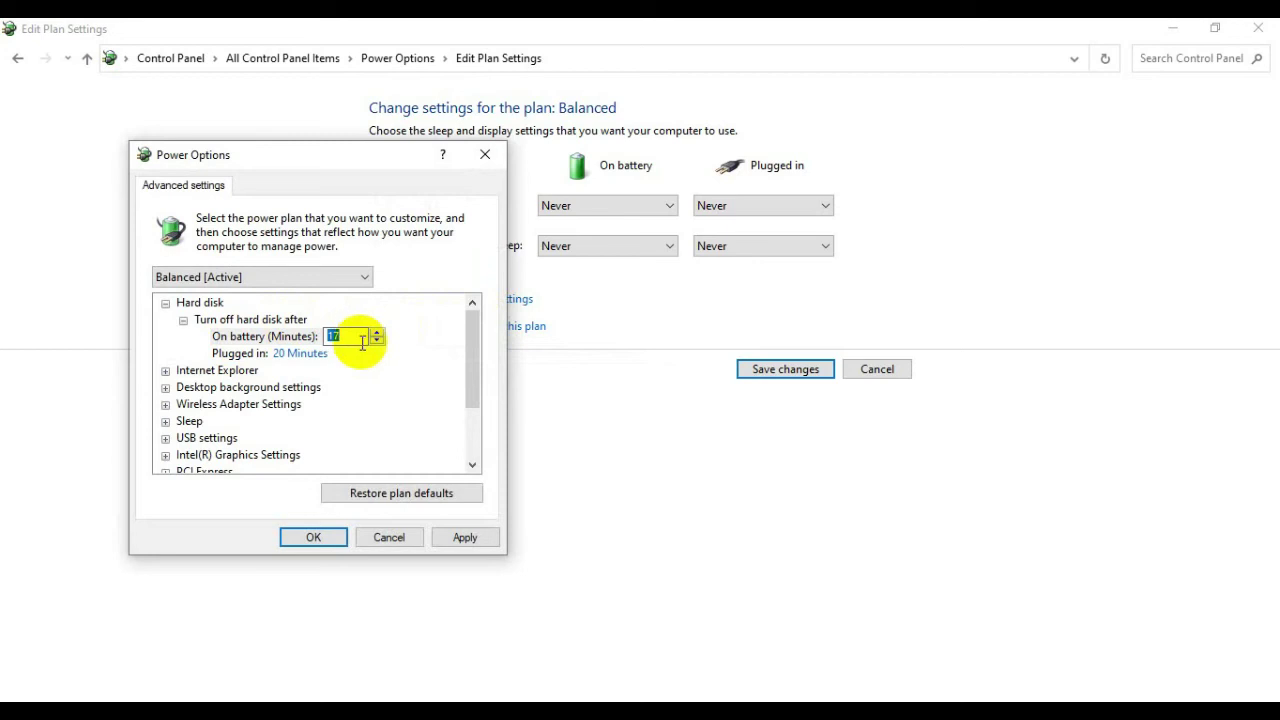
{"action": "type", "text": "120"}
{"action": "left_click", "coordinate": [465, 539]}
{"action": "left_click", "coordinate": [327, 540]}
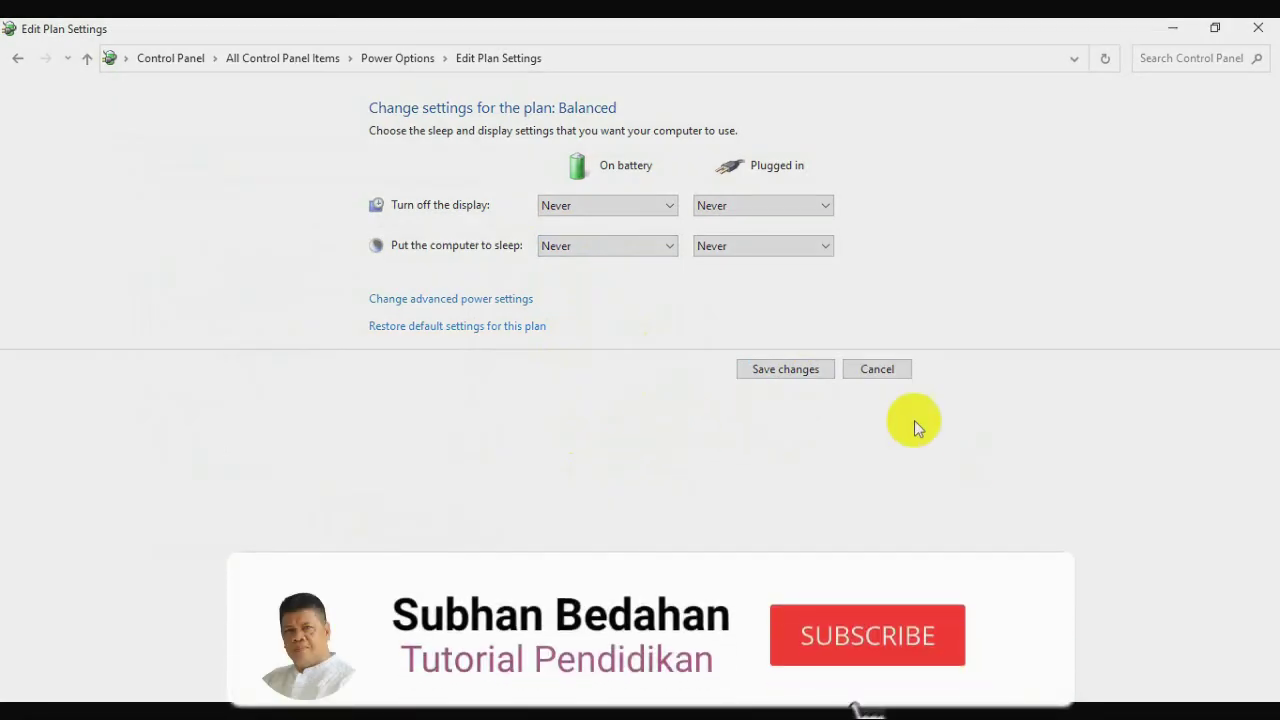
{"action": "left_click", "coordinate": [785, 369]}
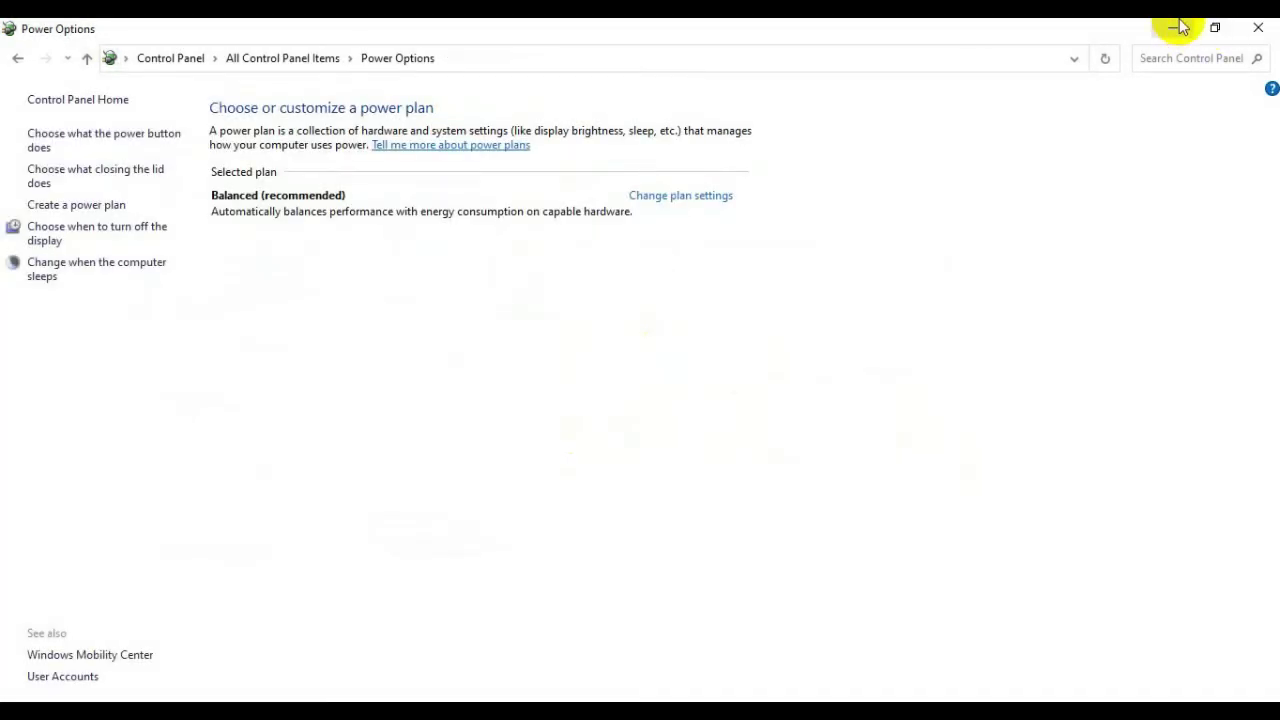
Minimize the Power Options window and reposition the Video to Video window so its conversion list and settings are in view
{"action": "left_click", "coordinate": [1173, 30]}
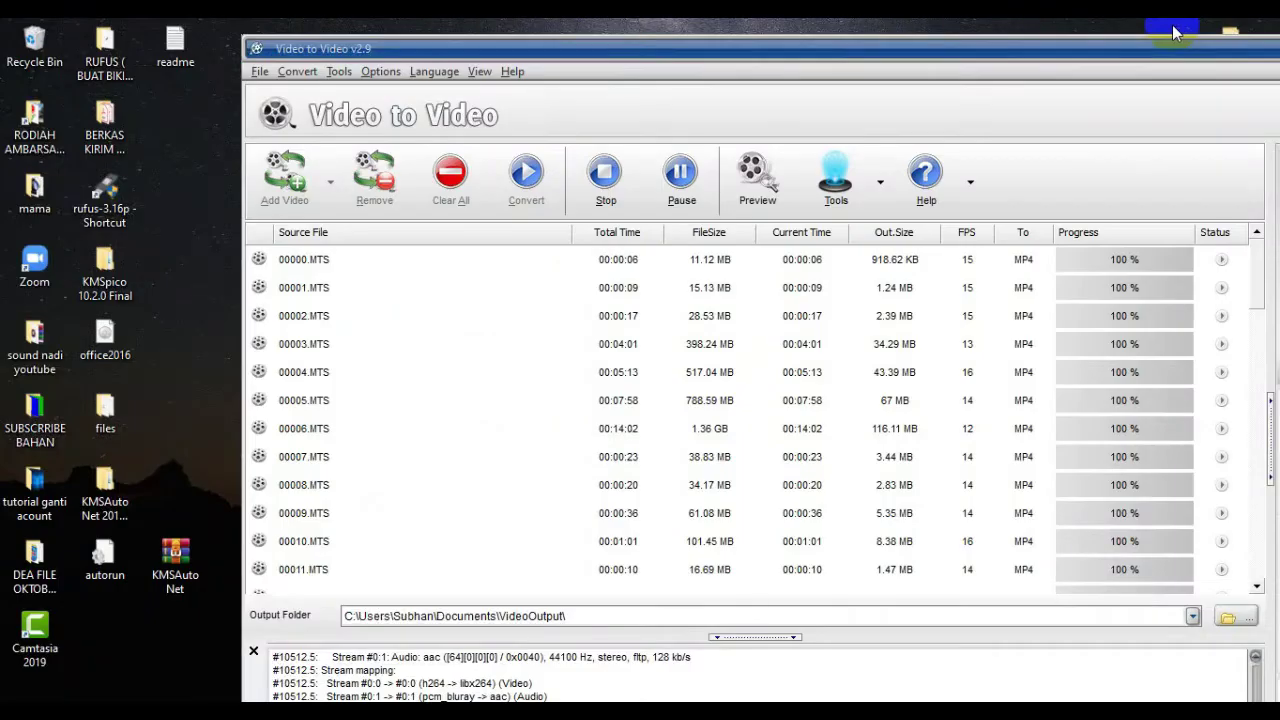
{"action": "double_click", "coordinate": [1080, 49]}
{"action": "left_click_drag", "start_coordinate": [831, 48], "coordinate": [851, 27]}
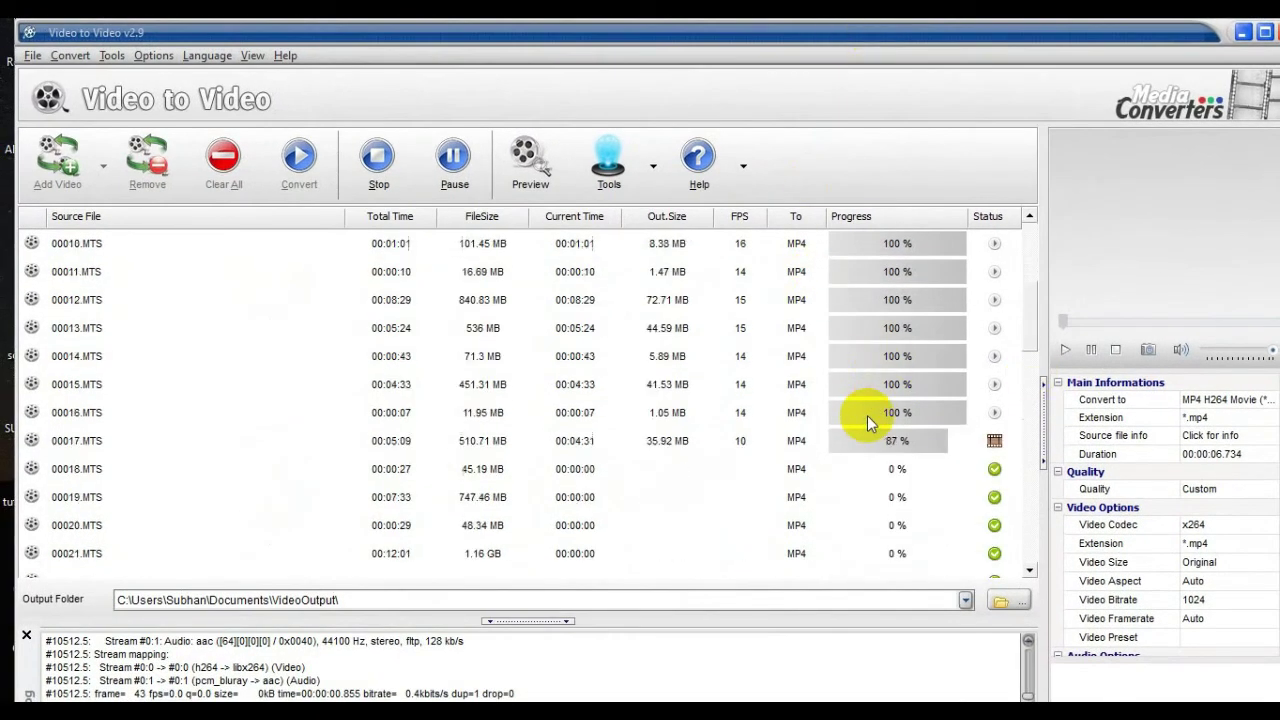
Examine the conversion progress and status of the MTS files through the whole Video to Video list
{"action": "scroll", "coordinate": [867, 414], "scroll_direction": "up", "scroll_amount": 2}
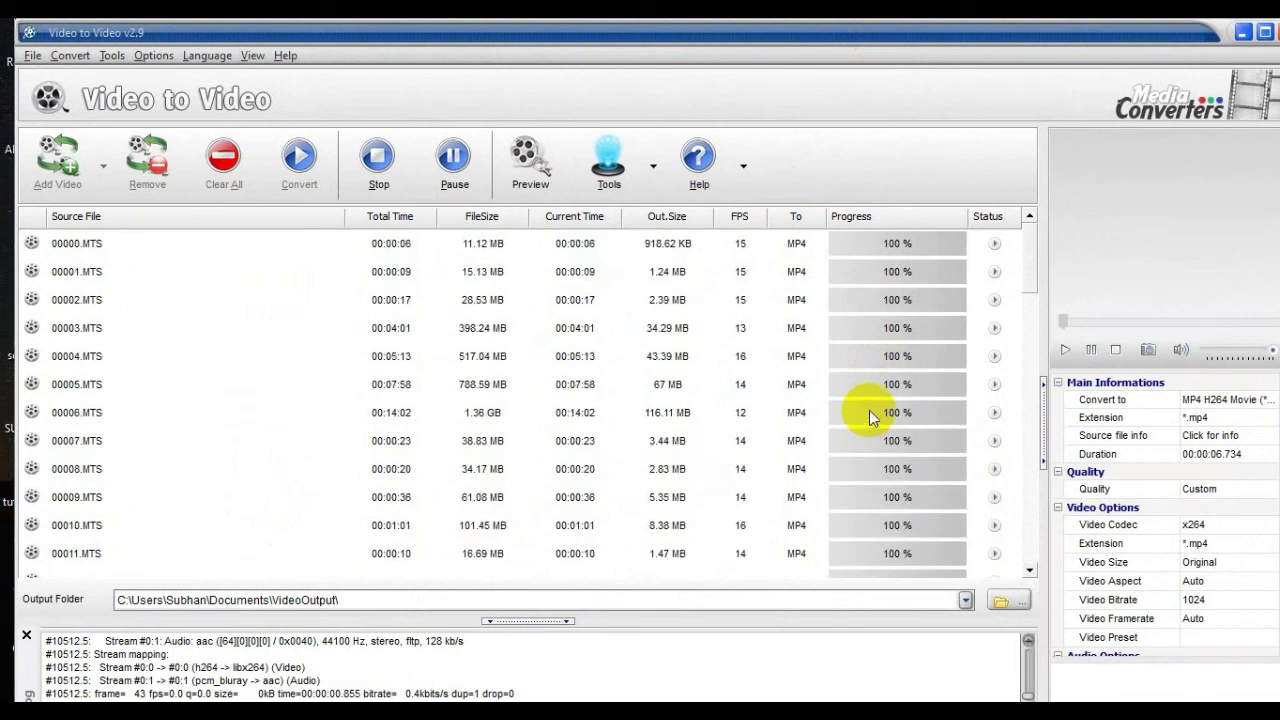
{"action": "scroll", "coordinate": [869, 416], "scroll_direction": "down", "scroll_amount": 6}
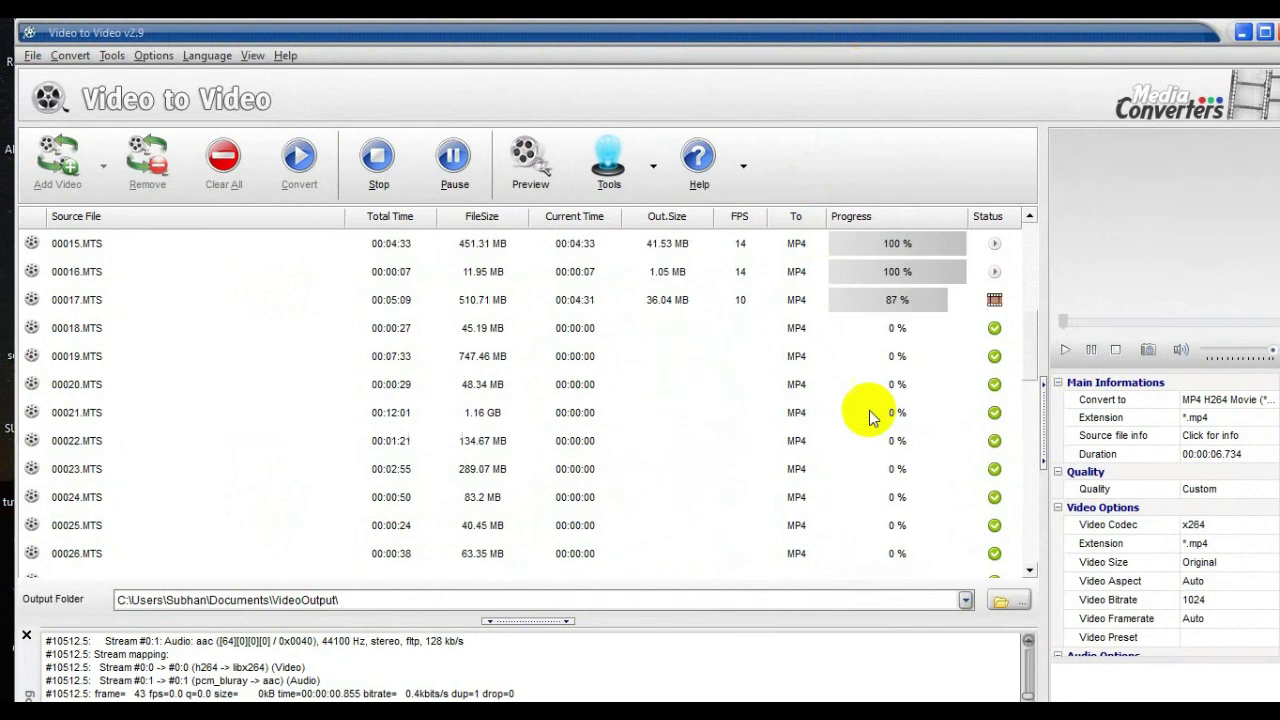
{"action": "scroll", "coordinate": [869, 416], "scroll_direction": "down", "scroll_amount": 1}
{"action": "scroll", "coordinate": [869, 416], "scroll_direction": "up", "scroll_amount": 2}
{"action": "scroll", "coordinate": [869, 416], "scroll_direction": "down", "scroll_amount": 5}
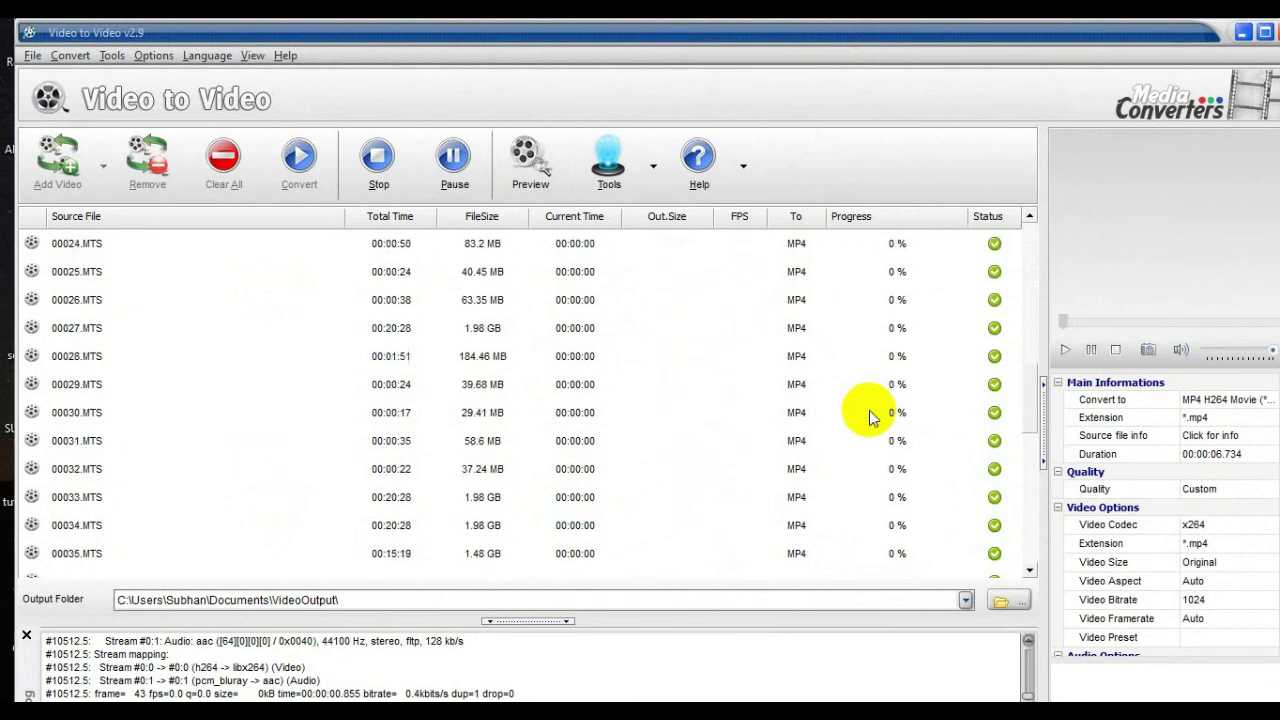
{"action": "scroll", "coordinate": [869, 416], "scroll_direction": "down", "scroll_amount": 6}
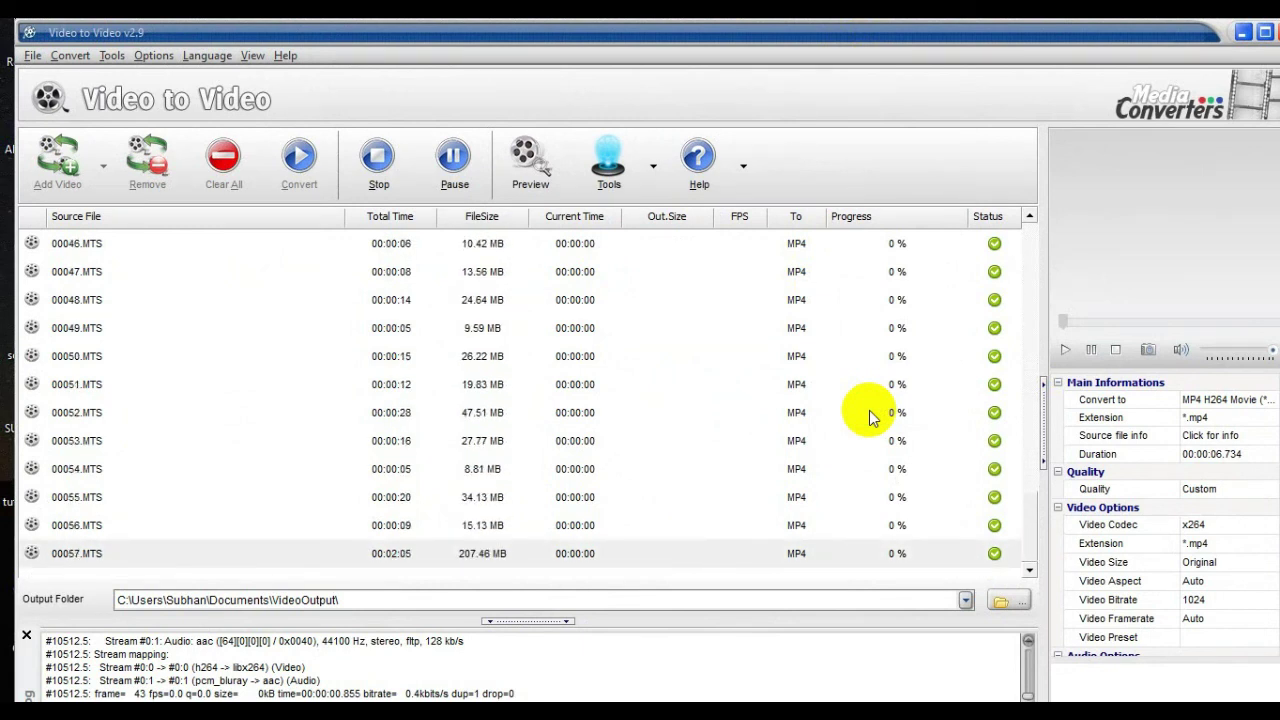
{"action": "scroll", "coordinate": [869, 416], "scroll_direction": "up", "scroll_amount": 8}
{"action": "scroll", "coordinate": [869, 416], "scroll_direction": "up", "scroll_amount": 4}
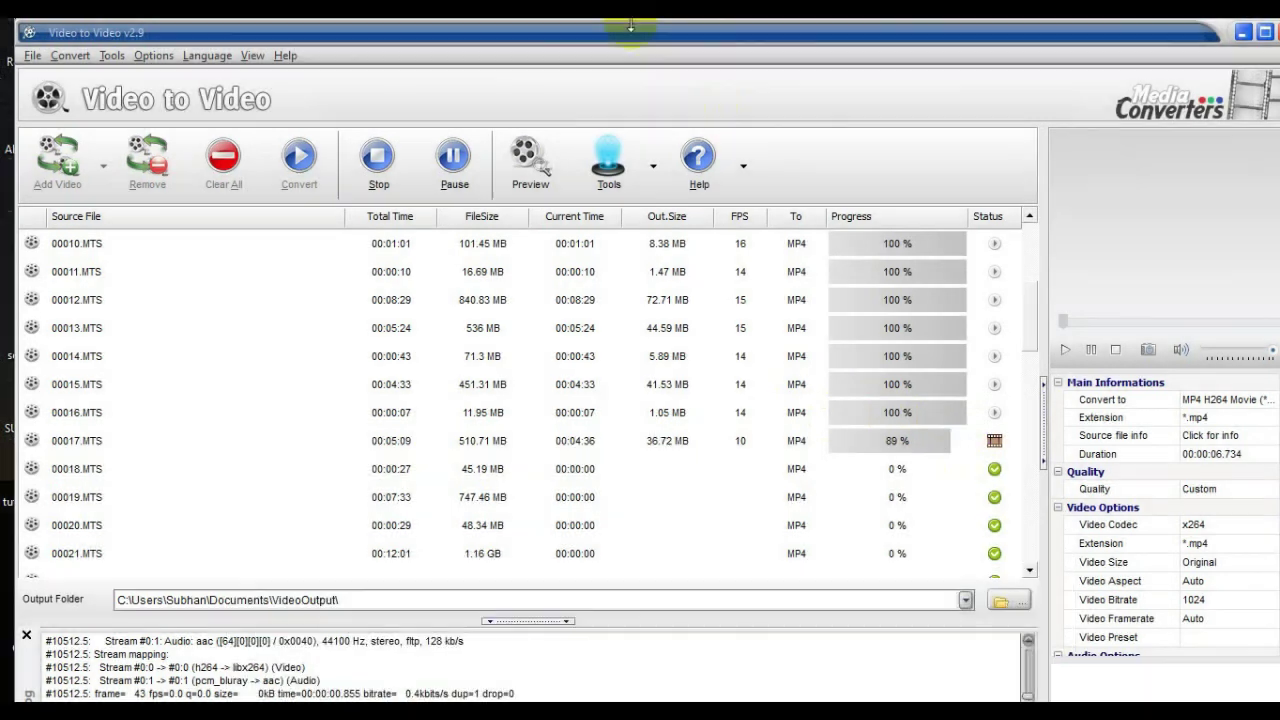
{"action": "mouse_move", "coordinate": [640, 34]}
{"action": "left_mouse_down"}
{"action": "mouse_move", "coordinate": [650, 40]}
{"action": "mouse_move", "coordinate": [634, 41]}
{"action": "left_mouse_up"}
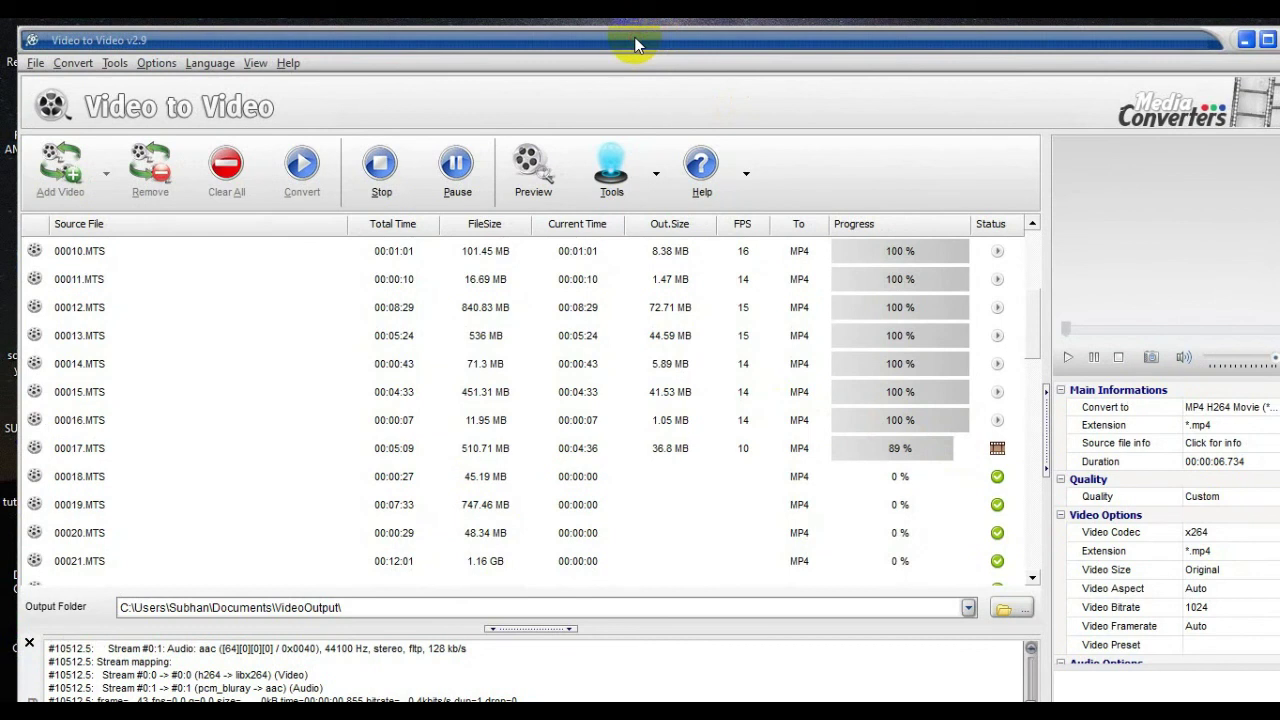